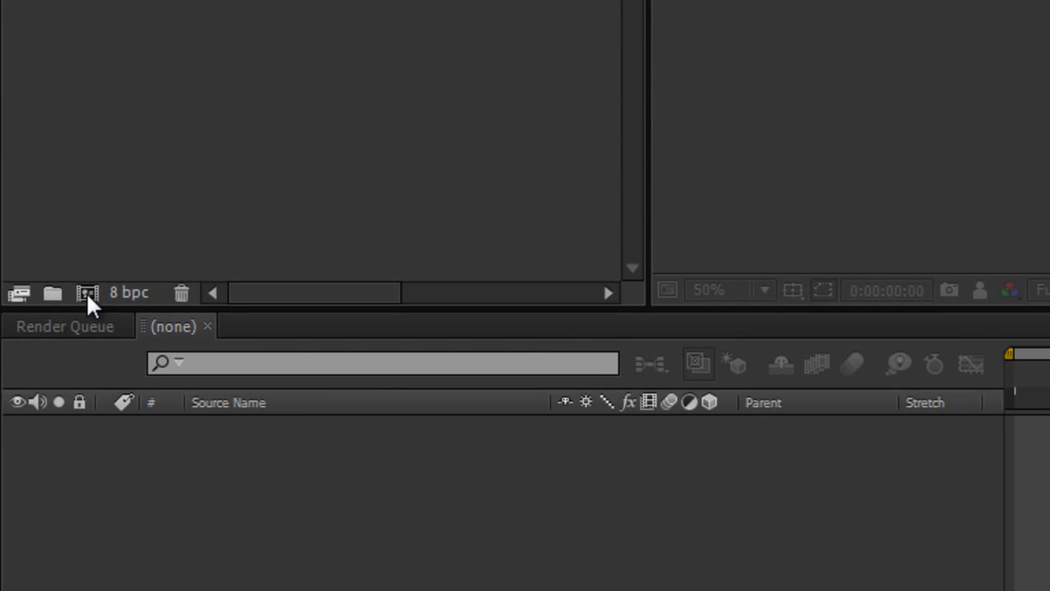
Create Comp 1 at 1280×720, 30 fps, and add a comp-sized black solid, Dark Red Solid 1.
click(52, 331)
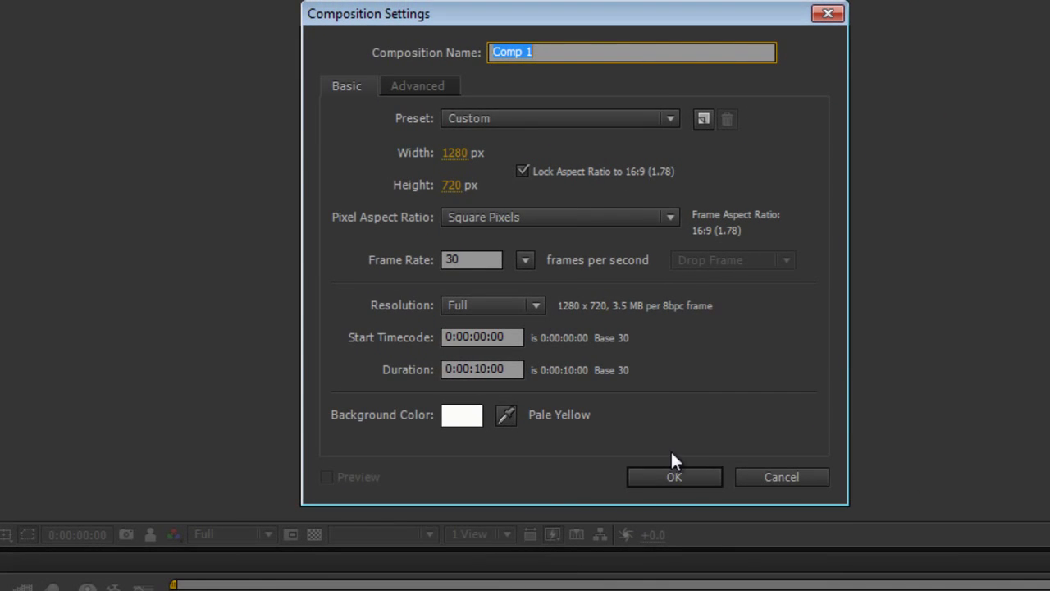
click(891, 419)
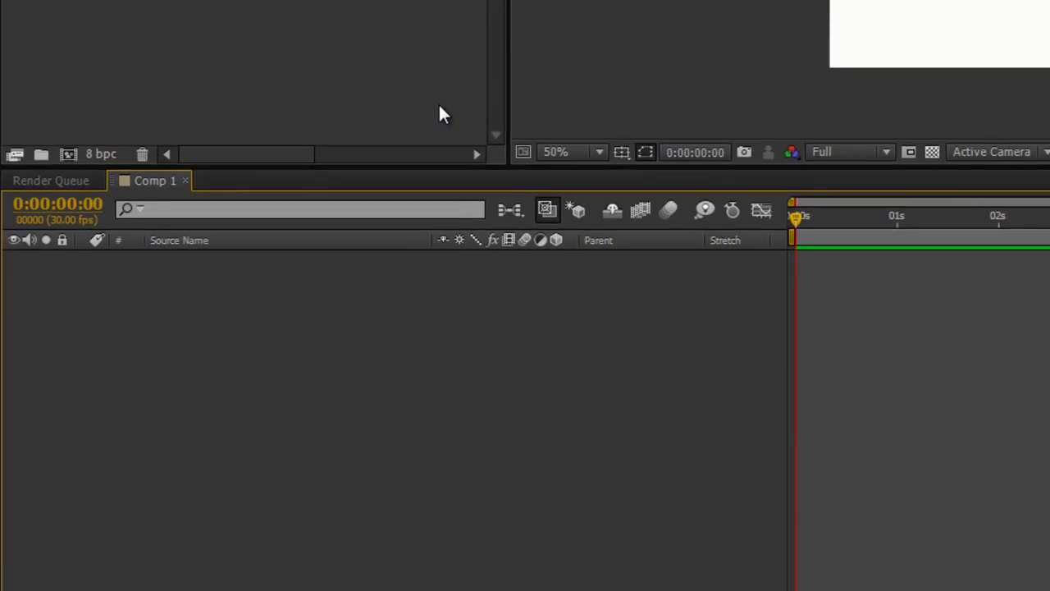
right_click(461, 335)
mouse_move(546, 351)
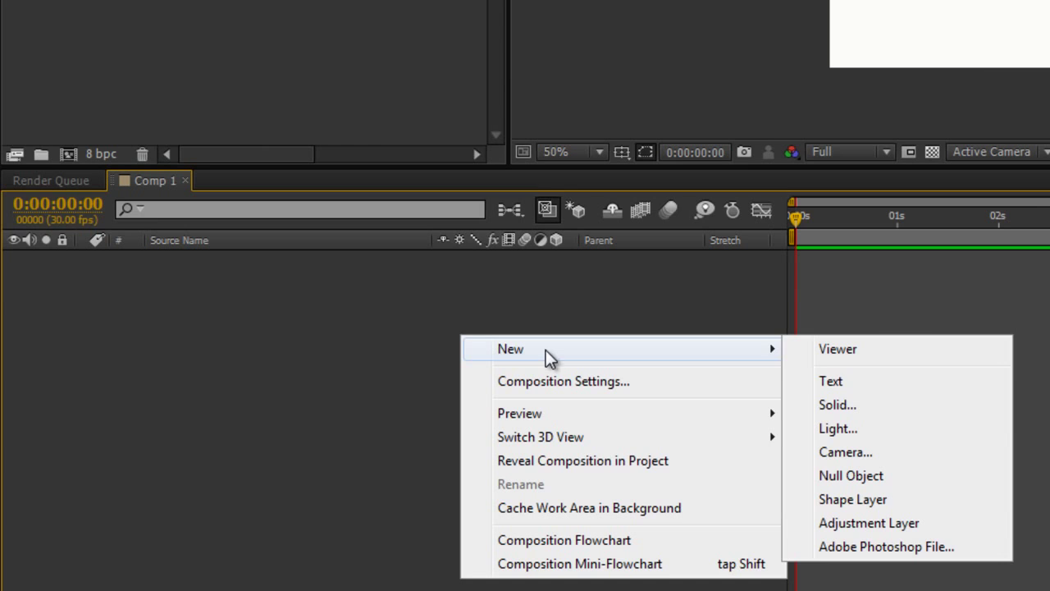
click(877, 405)
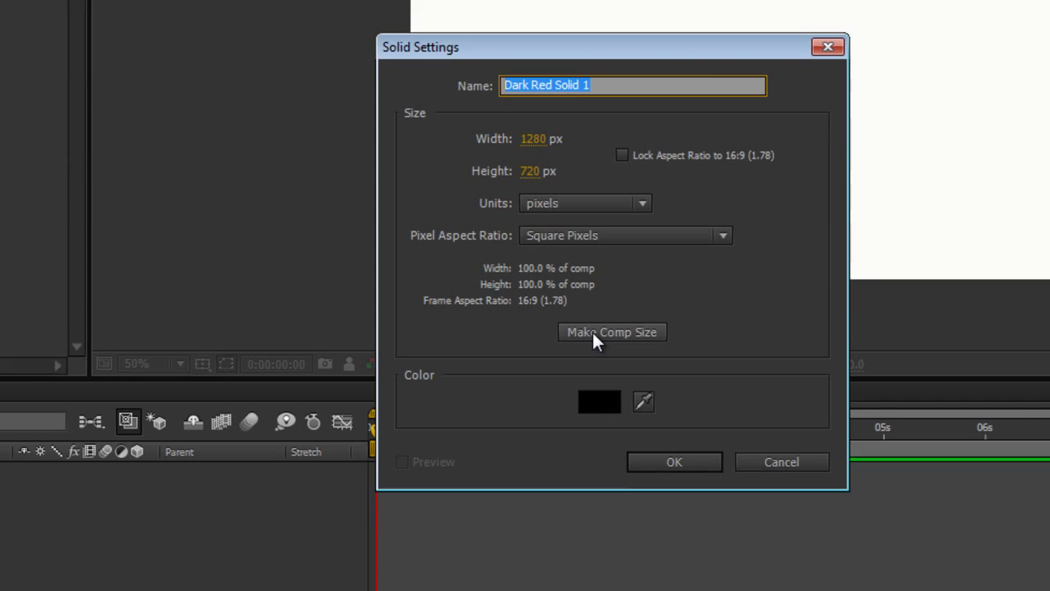
click(592, 335)
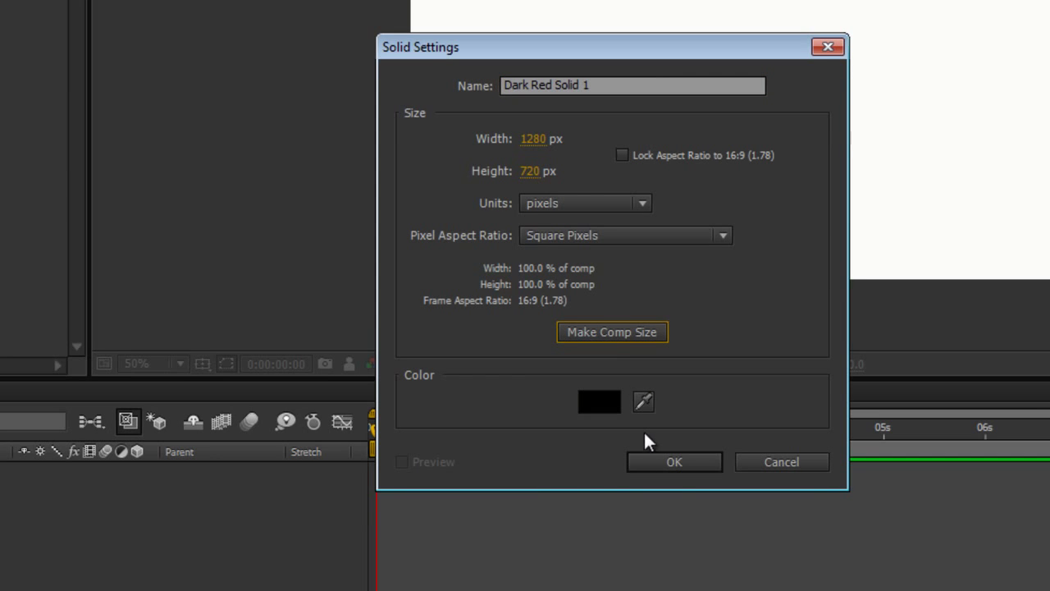
click(660, 461)
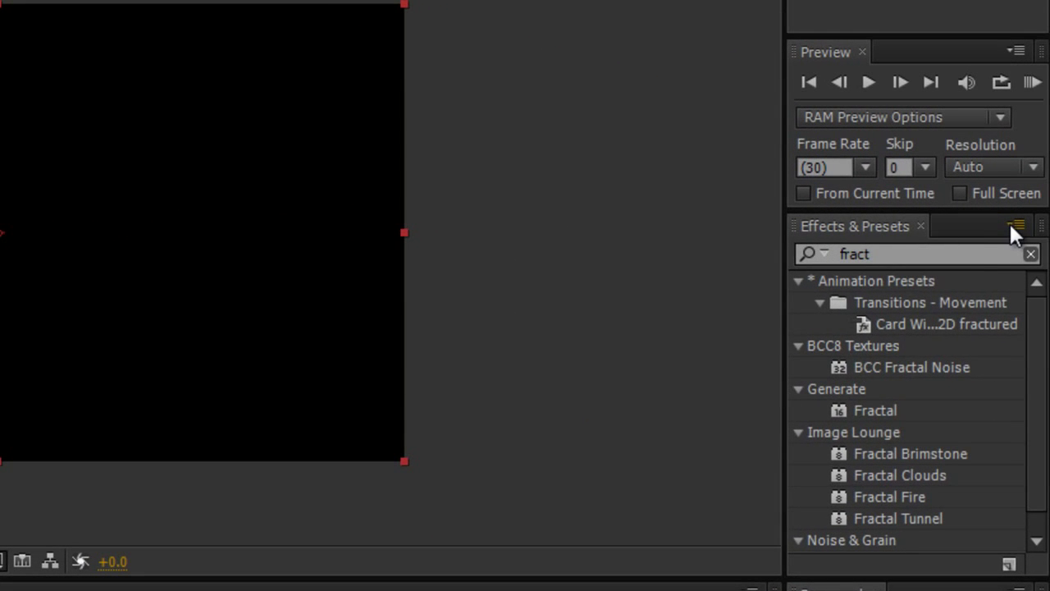
click(1016, 225)
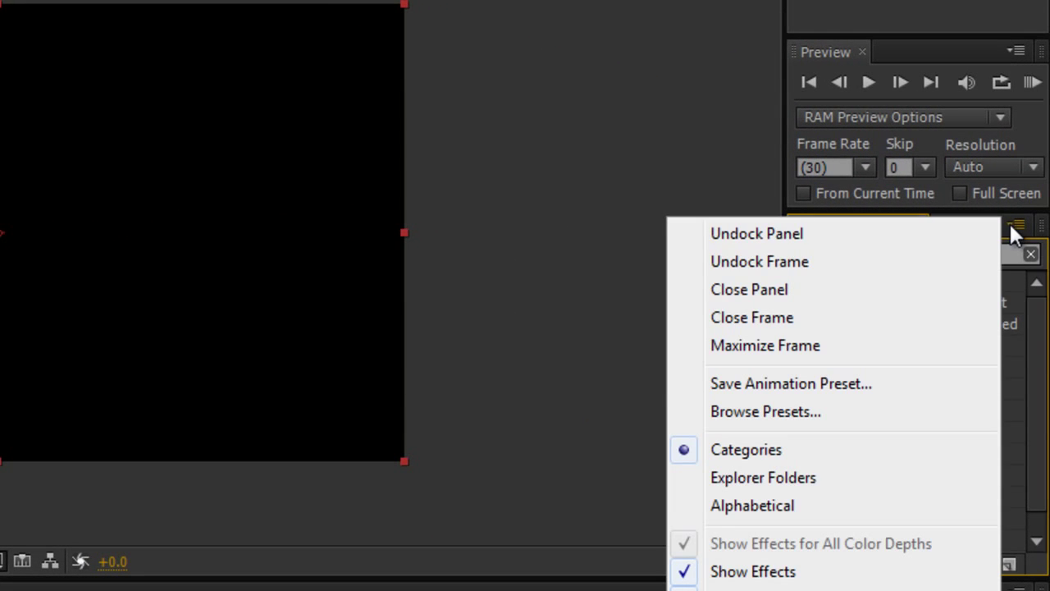
click(800, 411)
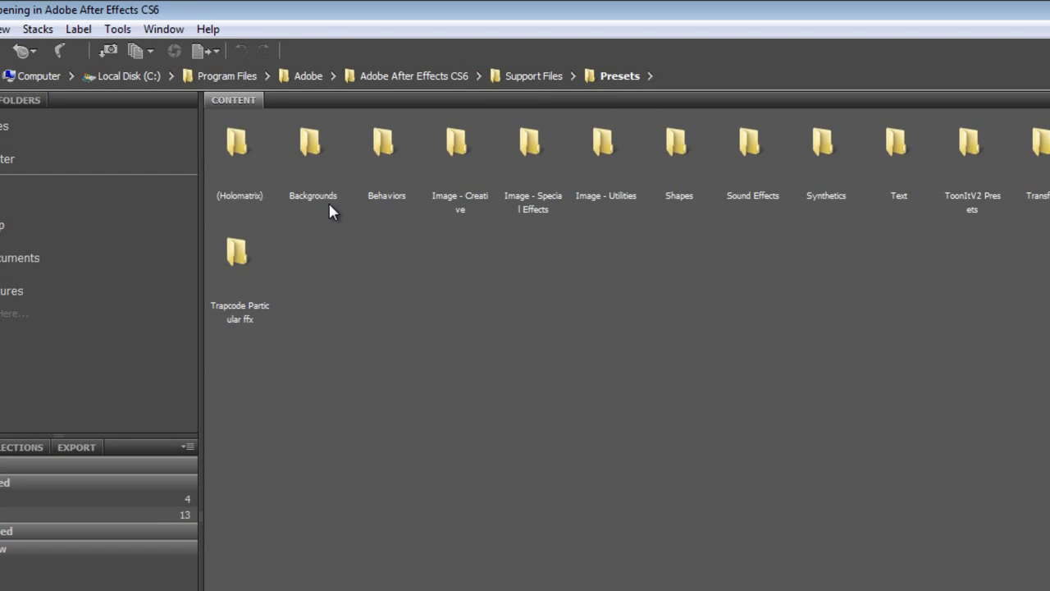
double_click(313, 152)
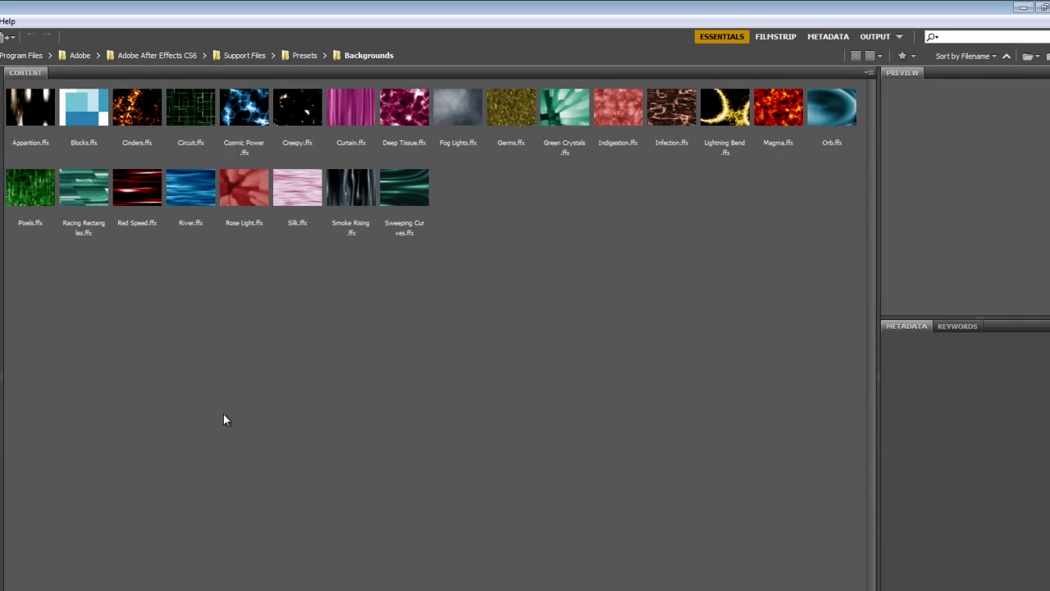
click(196, 117)
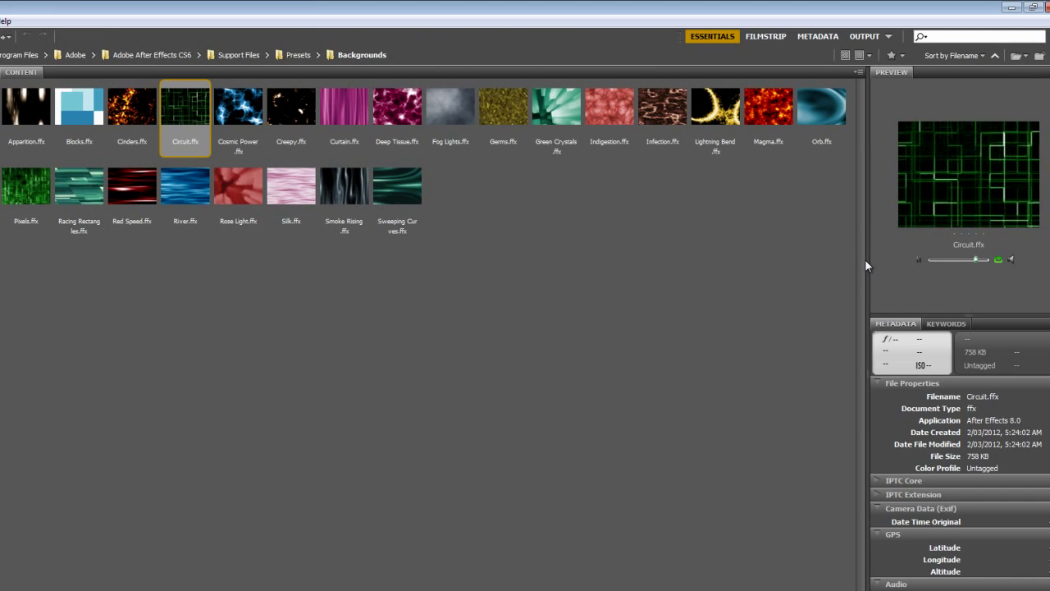
drag(866, 261, 765, 262)
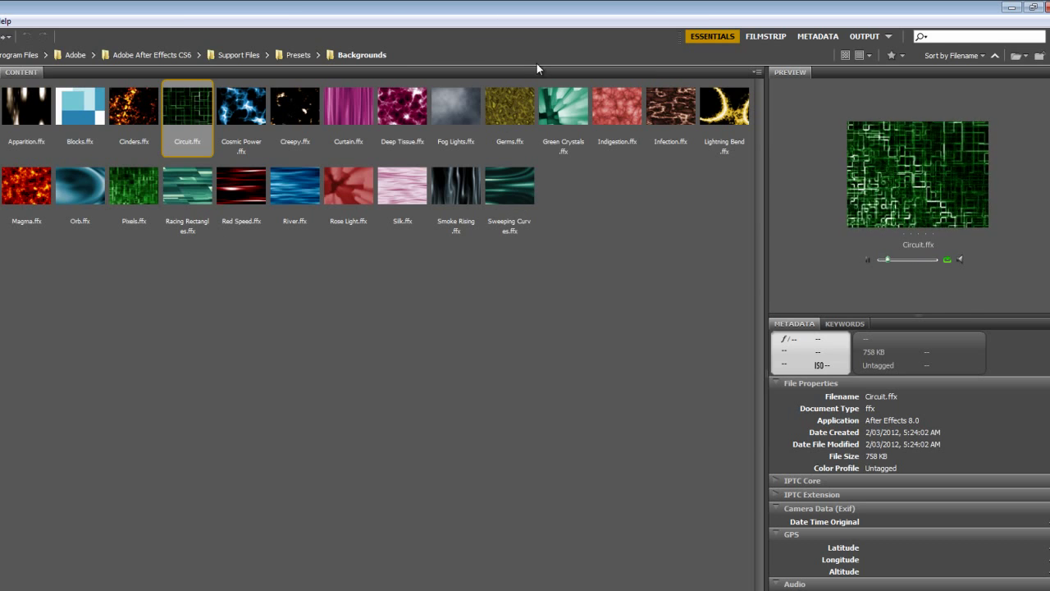
double_click(535, 10)
click(916, 12)
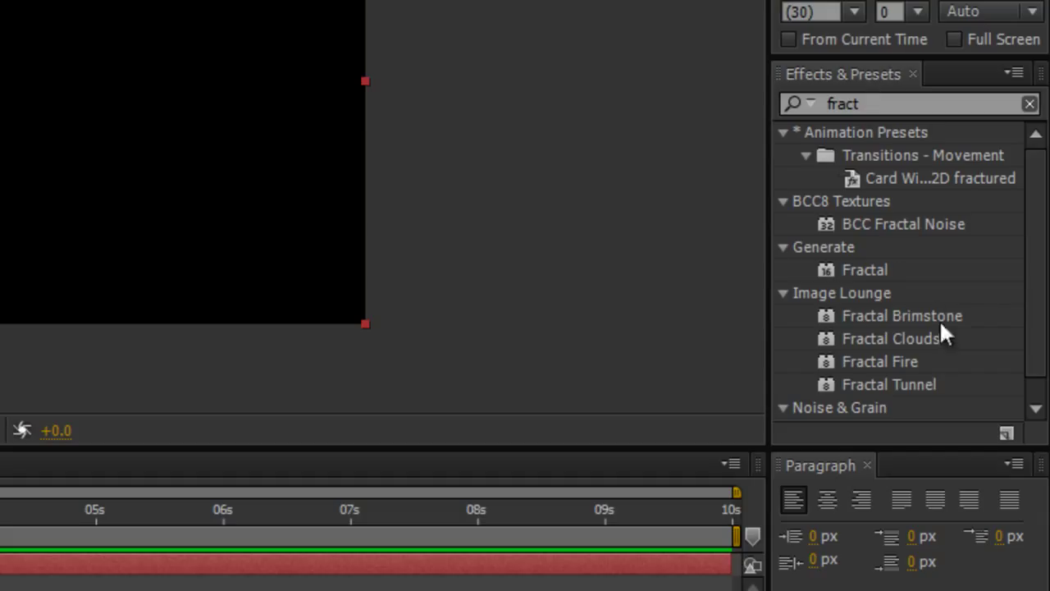
Apply Fractal Noise from Noise & Grain to Dark Red Solid 1.
drag(1040, 351, 1043, 387)
click(895, 406)
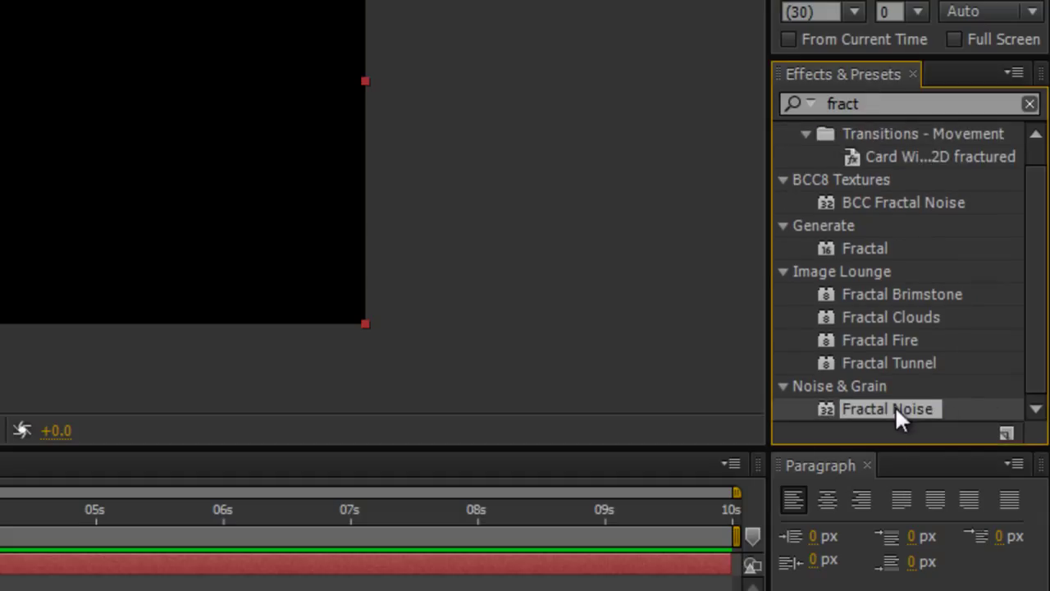
click(1016, 73)
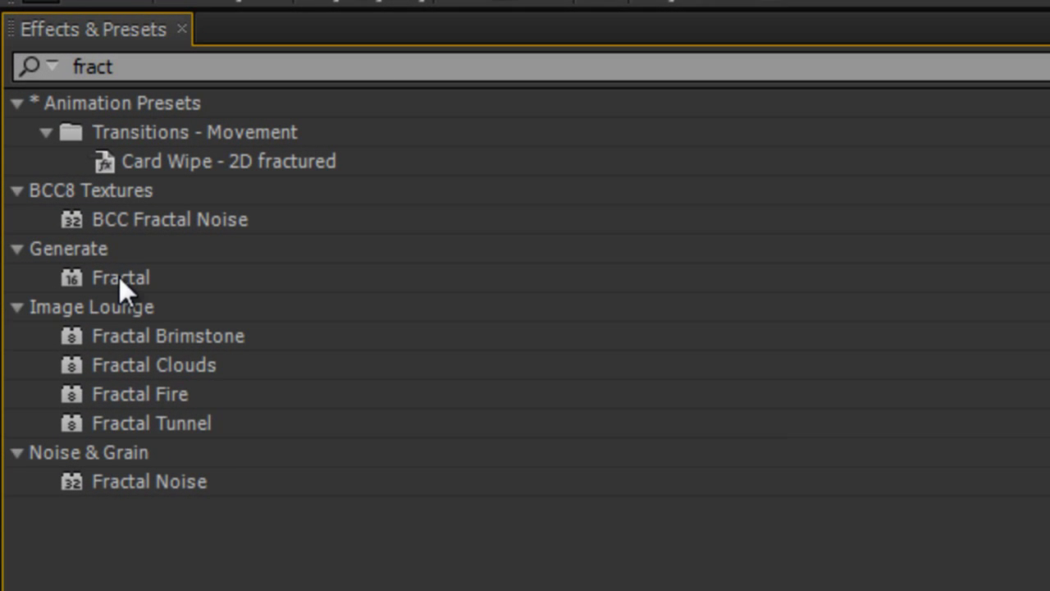
double_click(149, 485)
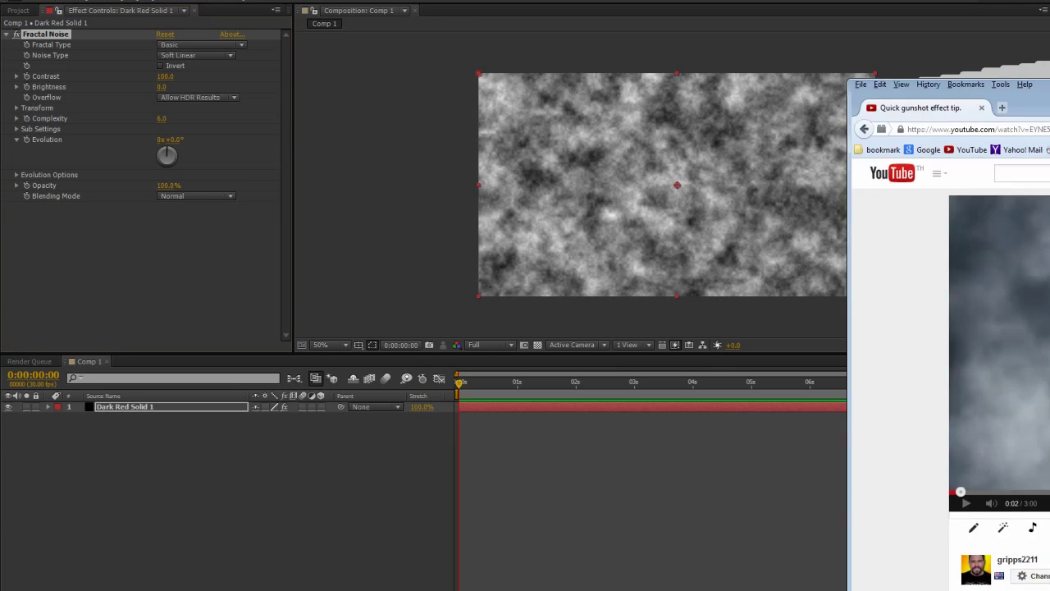
drag(1049, 87, 545, 32)
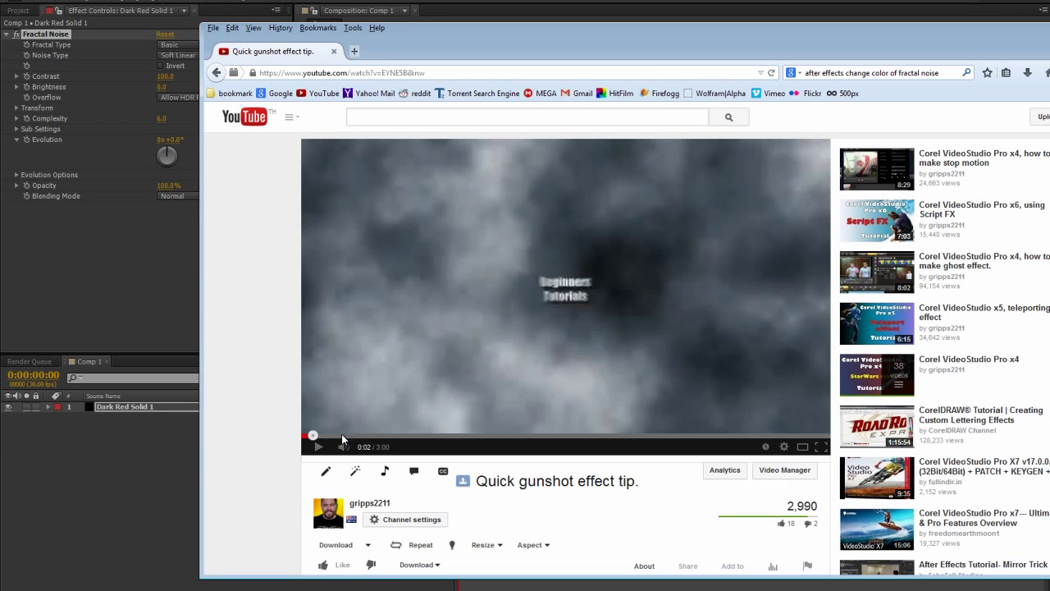
click(318, 447)
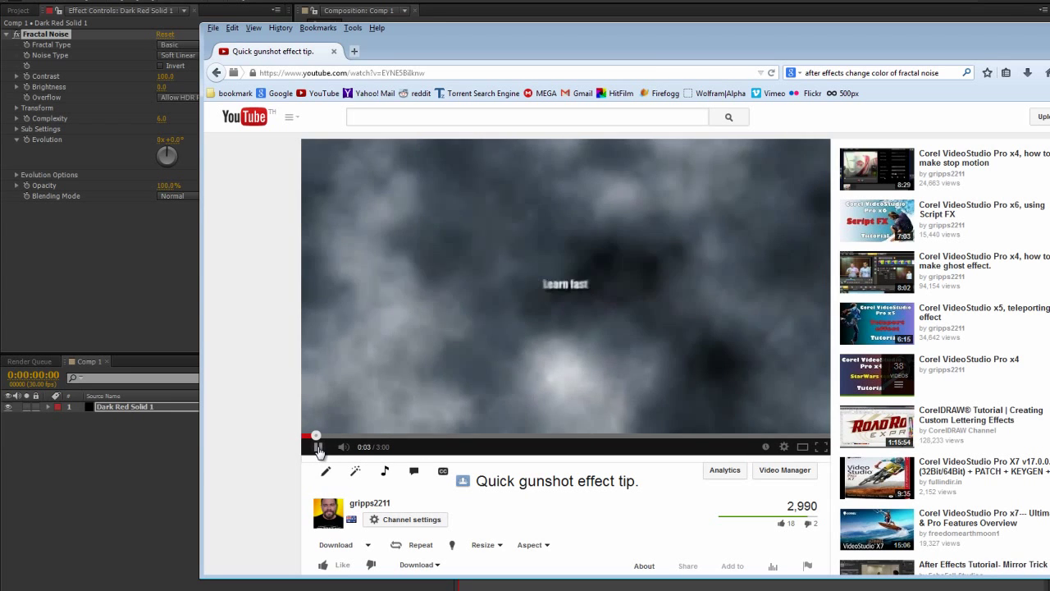
click(568, 265)
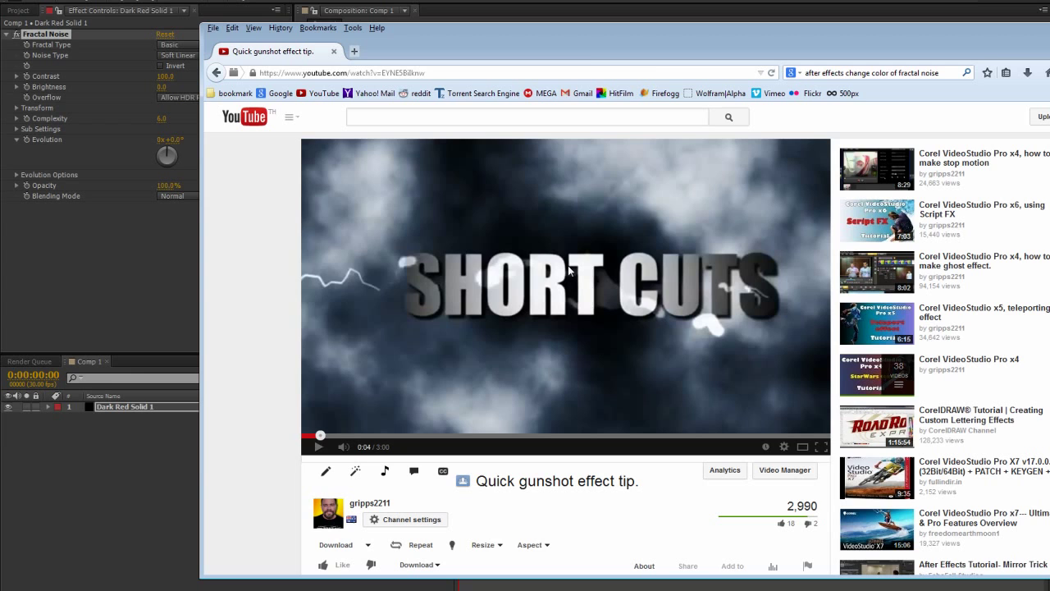
drag(586, 40, 1049, 54)
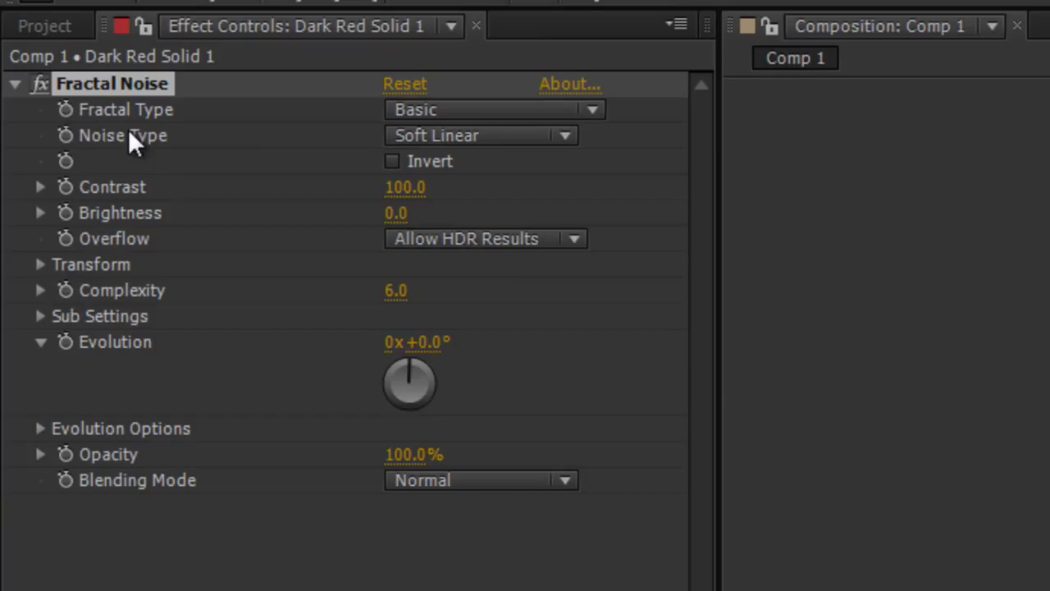
Try the Turbulent Basic, Max and Subscale fractal types, then settle on Dynamic.
click(594, 111)
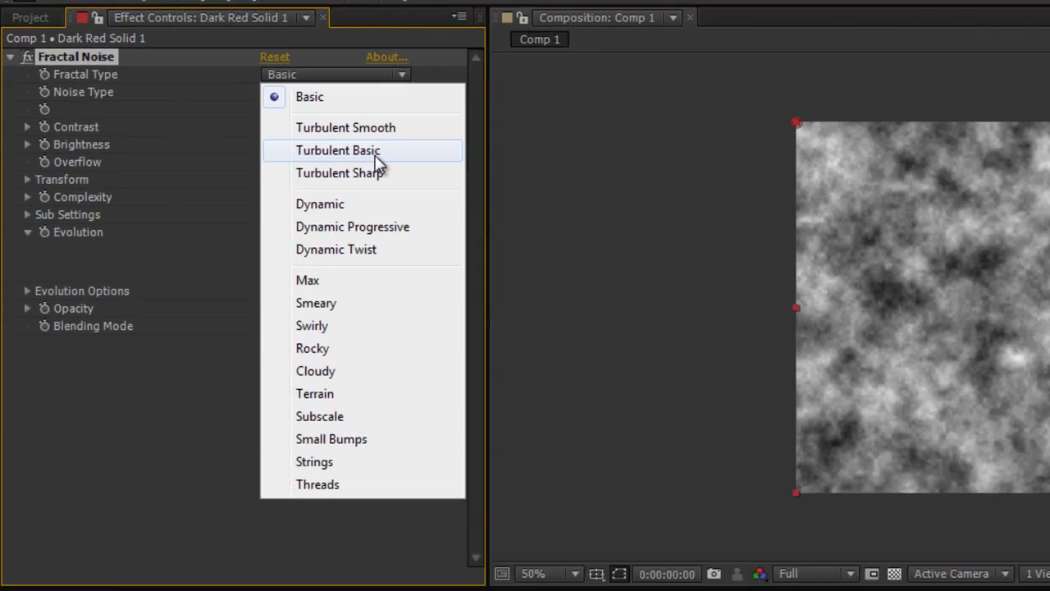
click(554, 223)
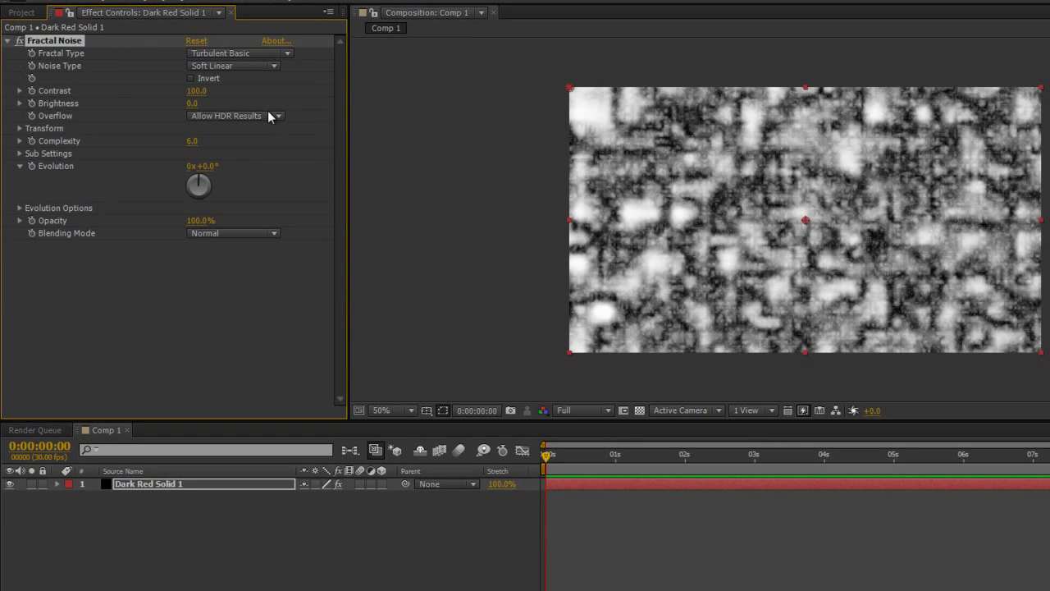
click(289, 53)
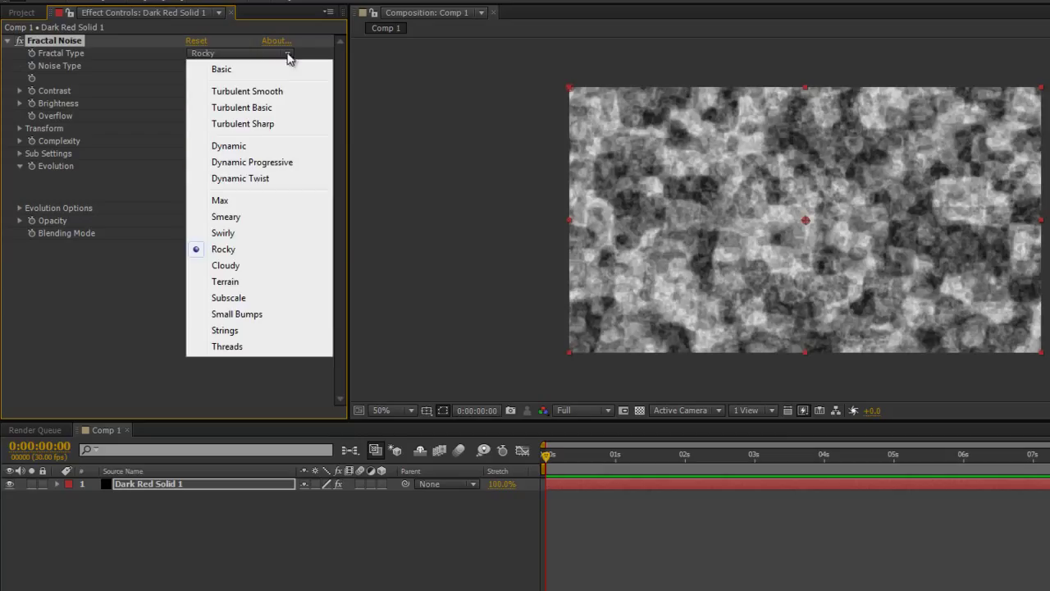
click(242, 302)
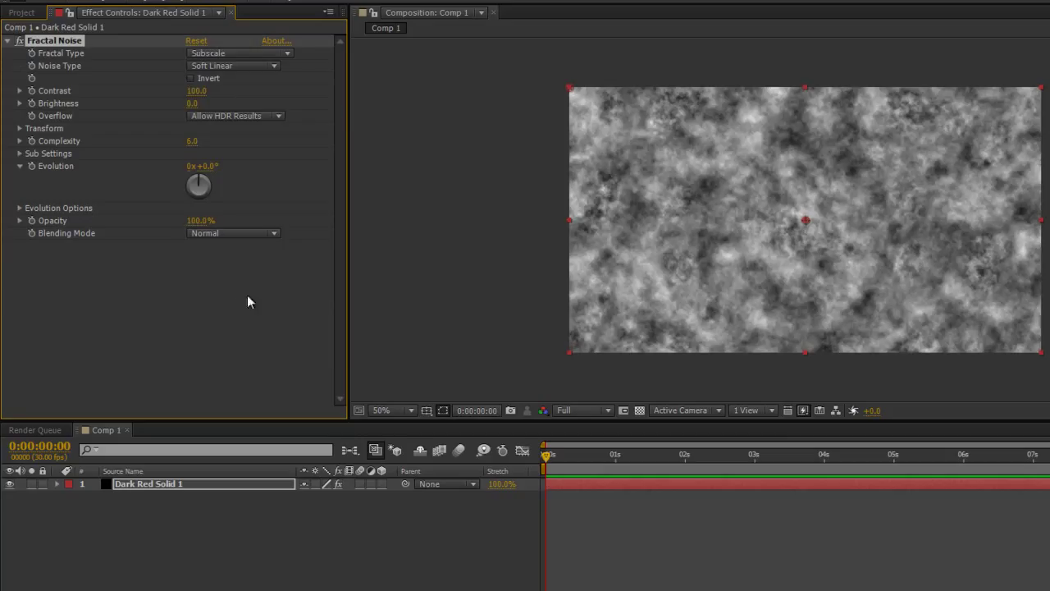
click(289, 54)
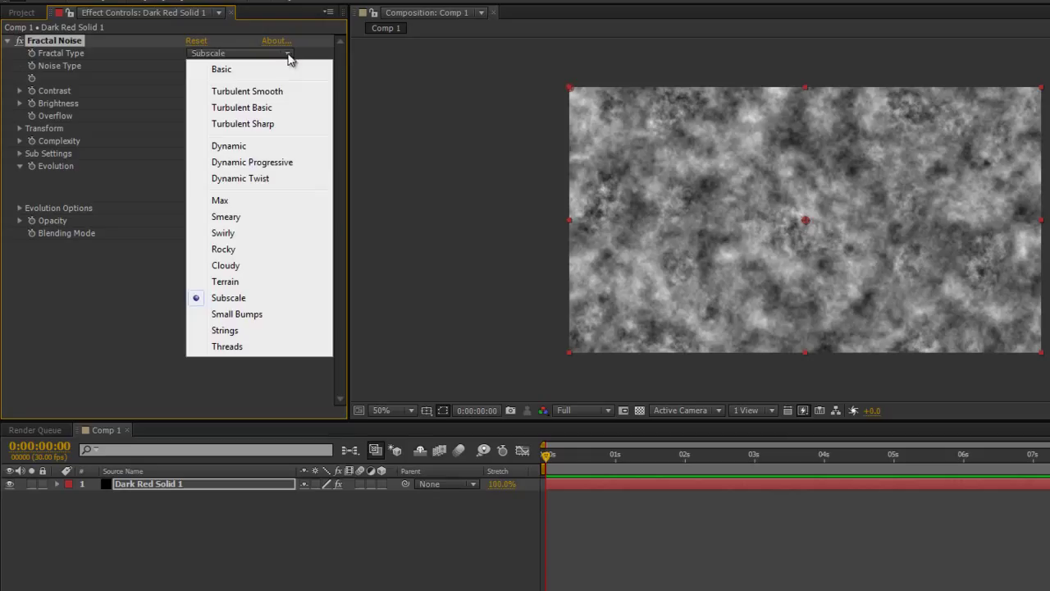
click(261, 147)
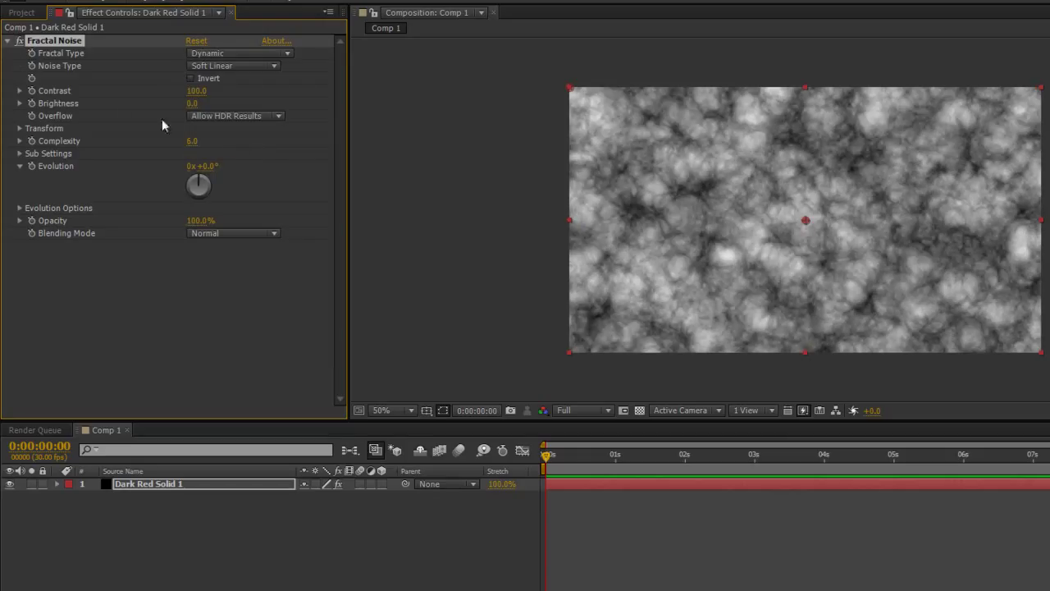
Cycle Noise Type through Block, Linear and Soft Linear, ending on Spline.
click(276, 66)
click(254, 80)
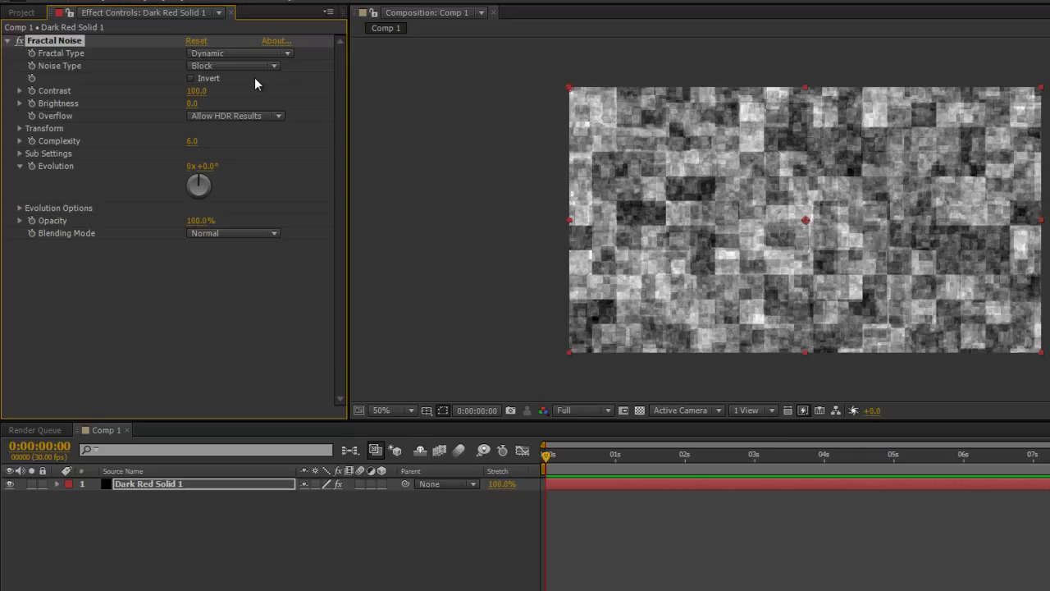
click(274, 66)
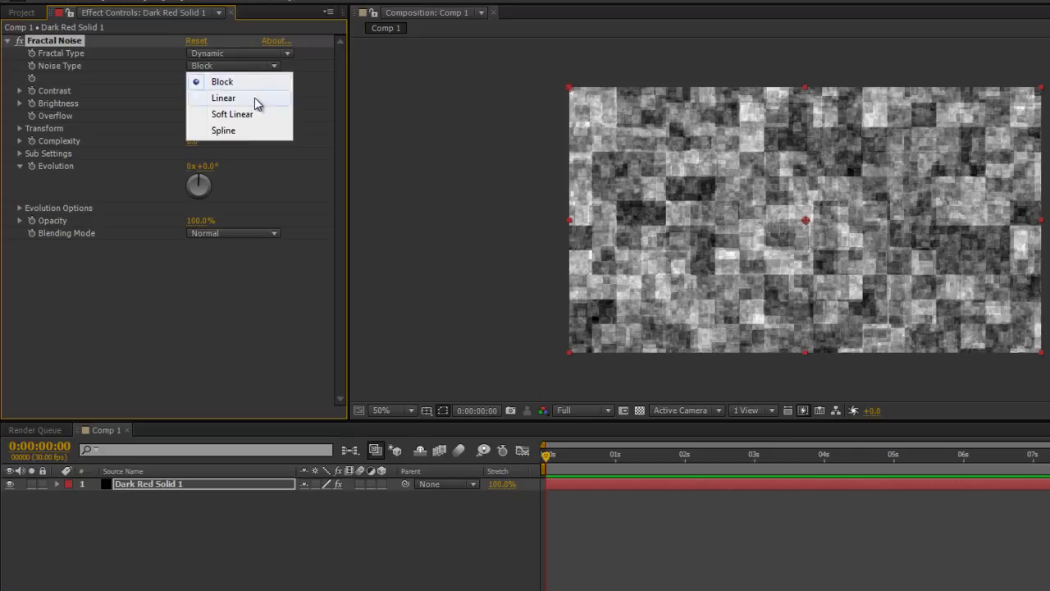
click(257, 101)
click(276, 66)
click(261, 115)
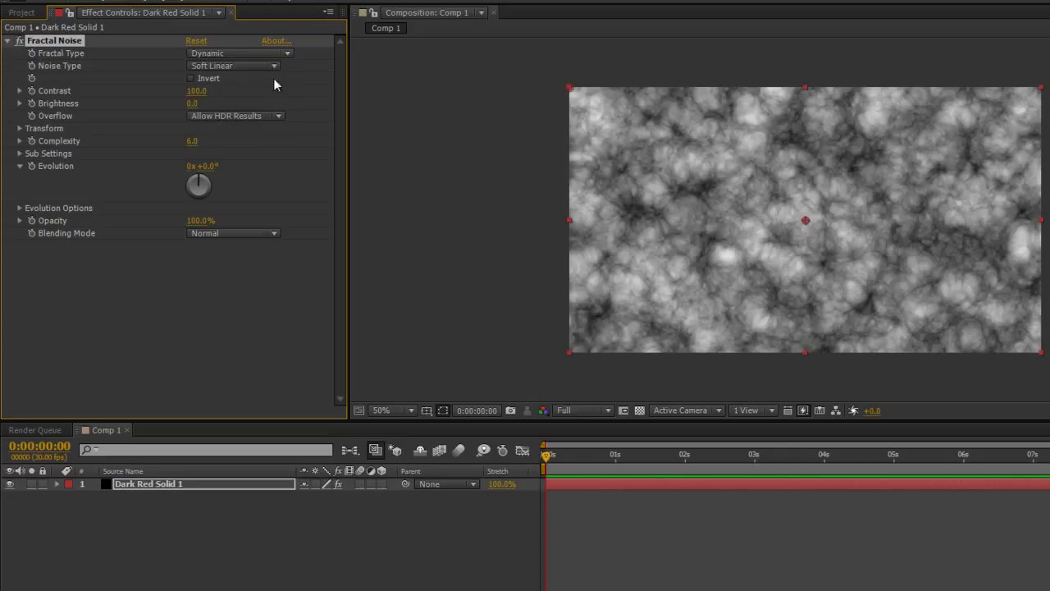
click(274, 66)
click(258, 130)
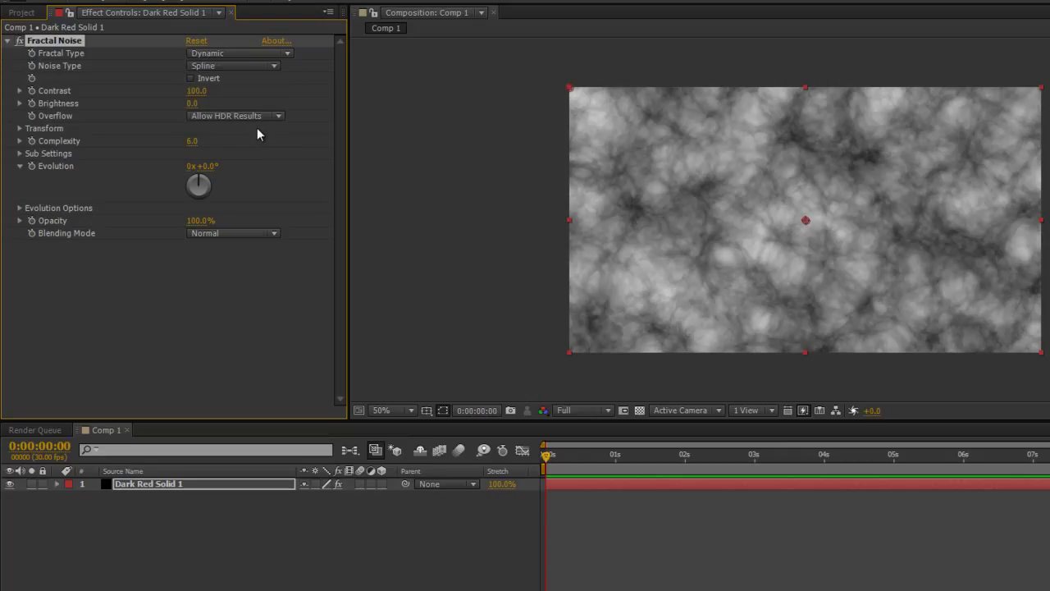
Set Fractal Noise Contrast 166, Brightness -13, Complexity 8.6 and Evolution 157°.
drag(197, 91, 254, 98)
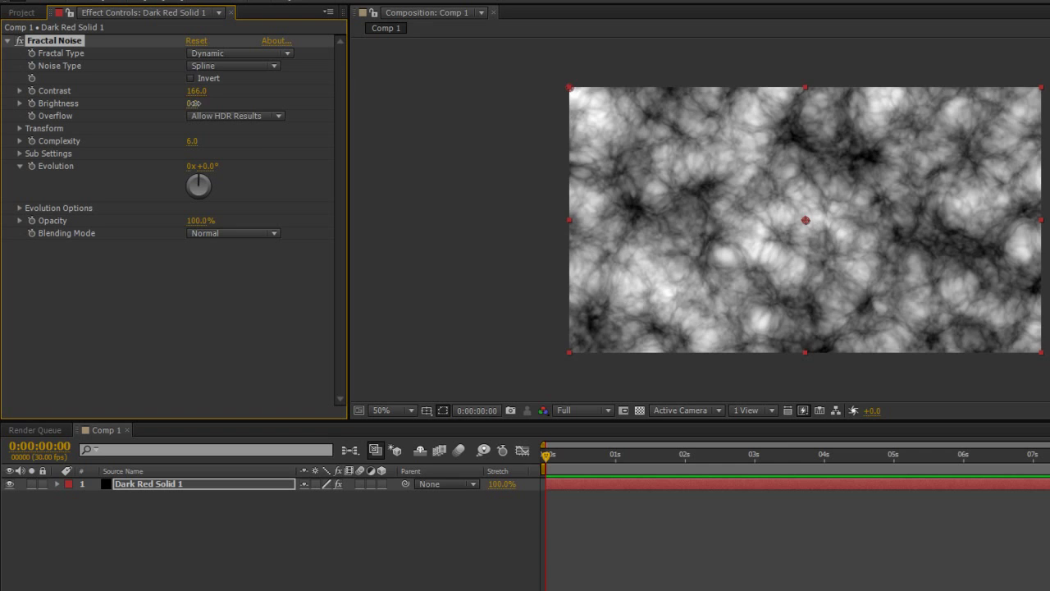
mouse_move(194, 103)
mouse_down()
mouse_move(223, 103)
mouse_move(176, 103)
mouse_move(188, 106)
mouse_up()
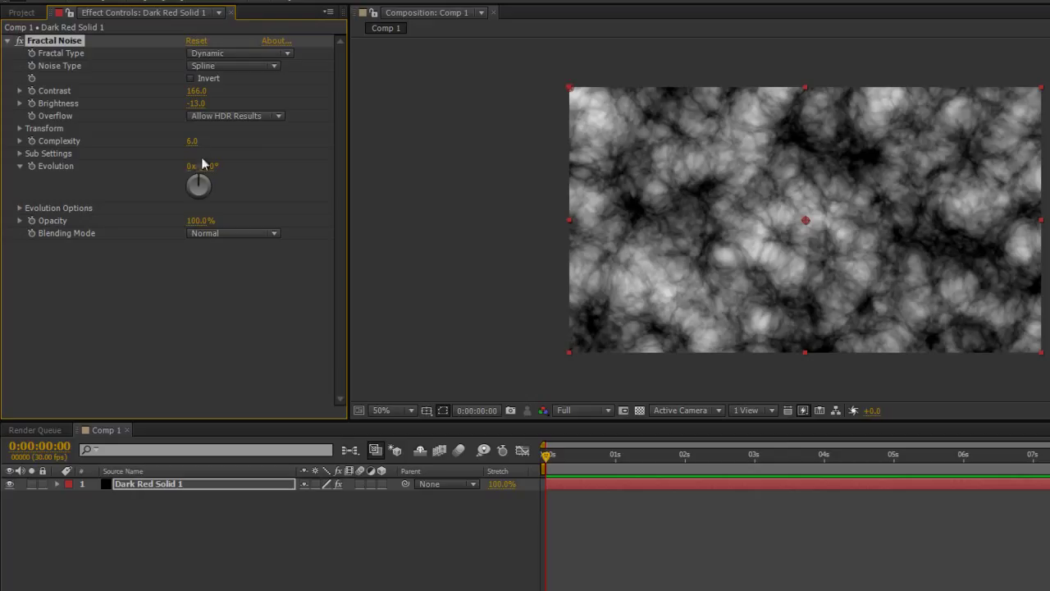
drag(192, 141, 384, 141)
drag(205, 167, 357, 200)
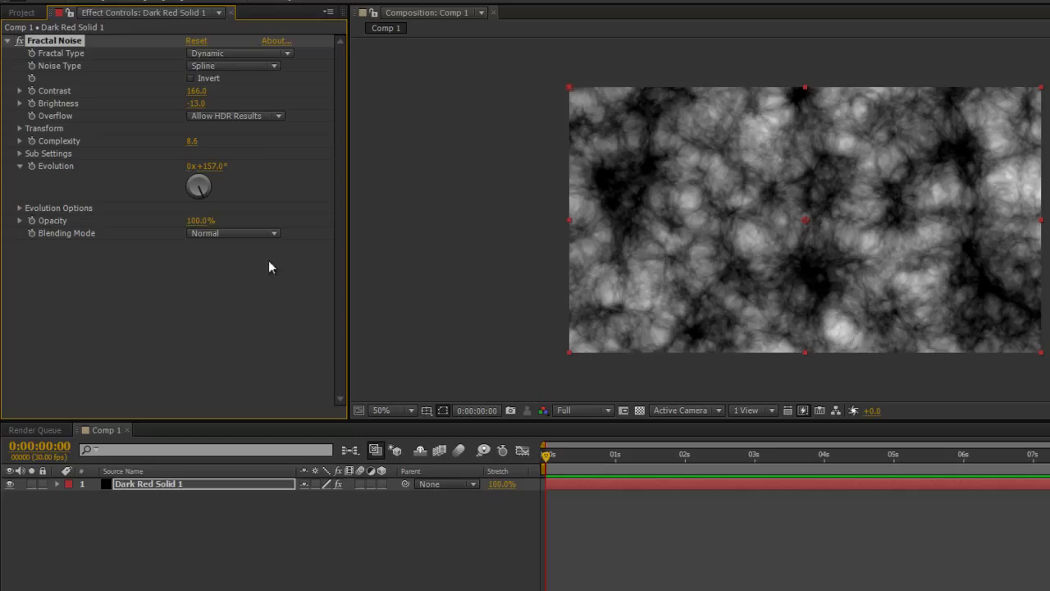
Keyframe Evolution from -3° at 0 s to 133° at 5 s, then return to the start.
click(201, 181)
drag(201, 184, 199, 184)
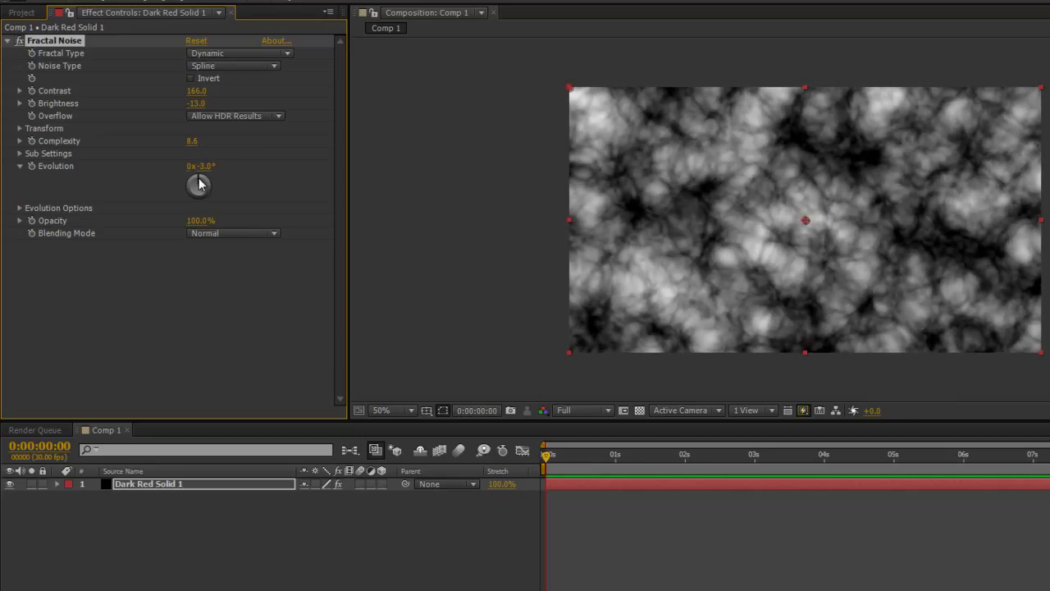
click(31, 169)
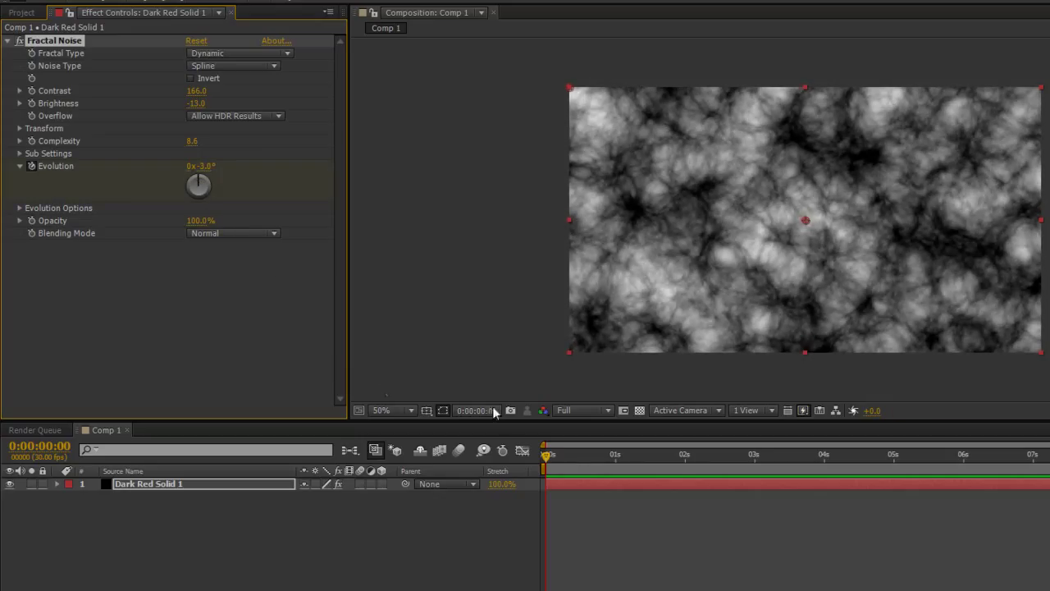
drag(548, 455, 895, 478)
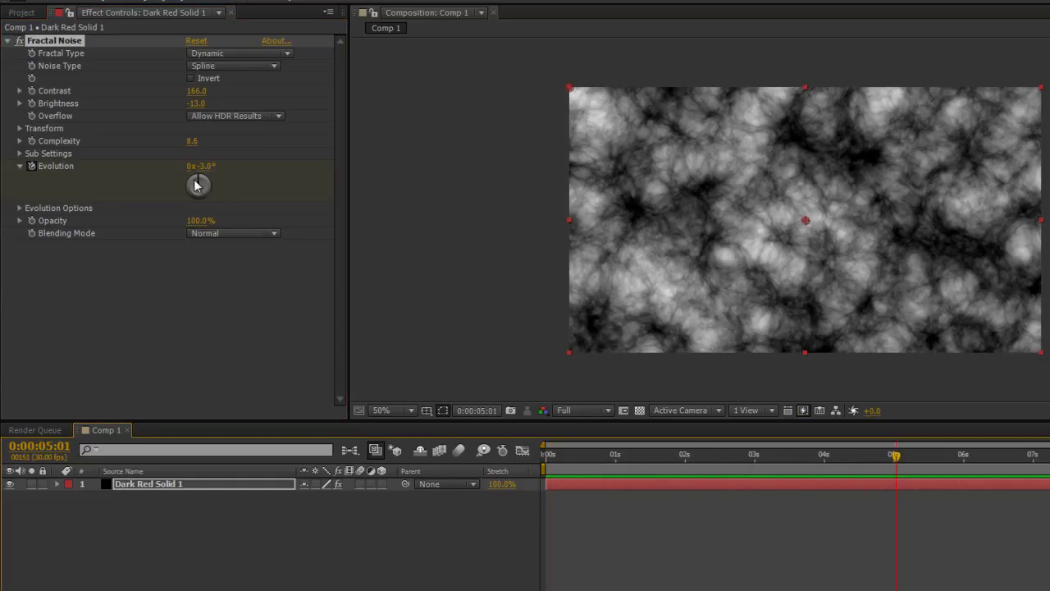
drag(203, 167, 530, 217)
drag(898, 464, 543, 485)
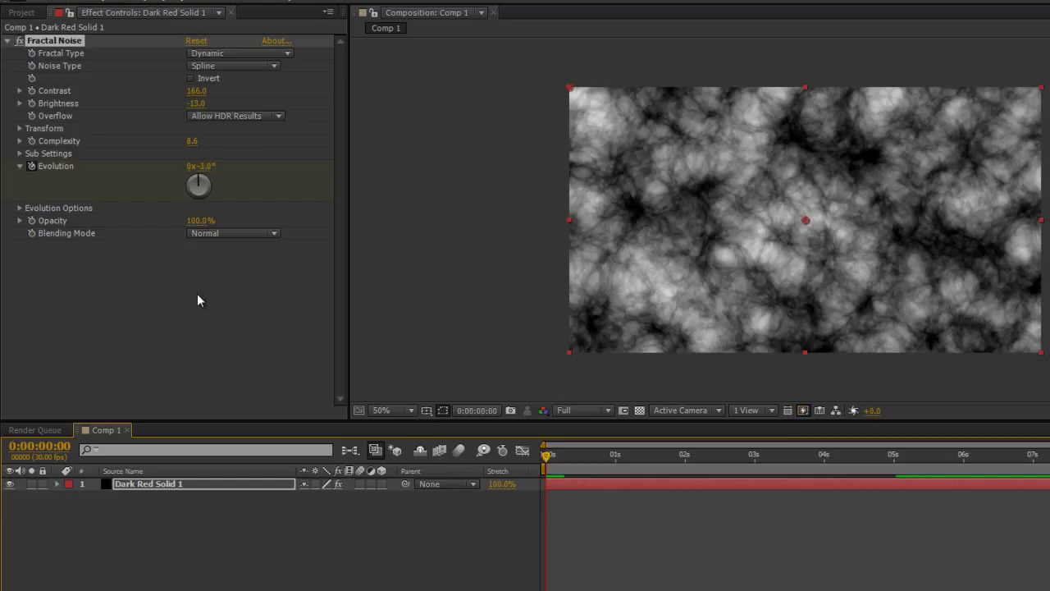
Leave the Blending Mode at Normal and open the Effect menu.
click(273, 234)
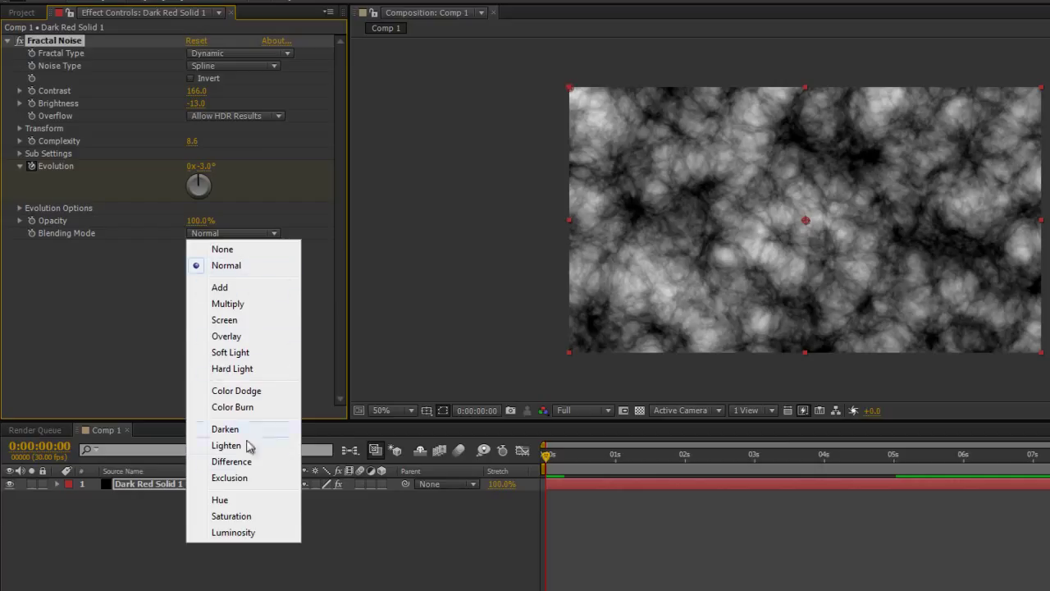
click(149, 327)
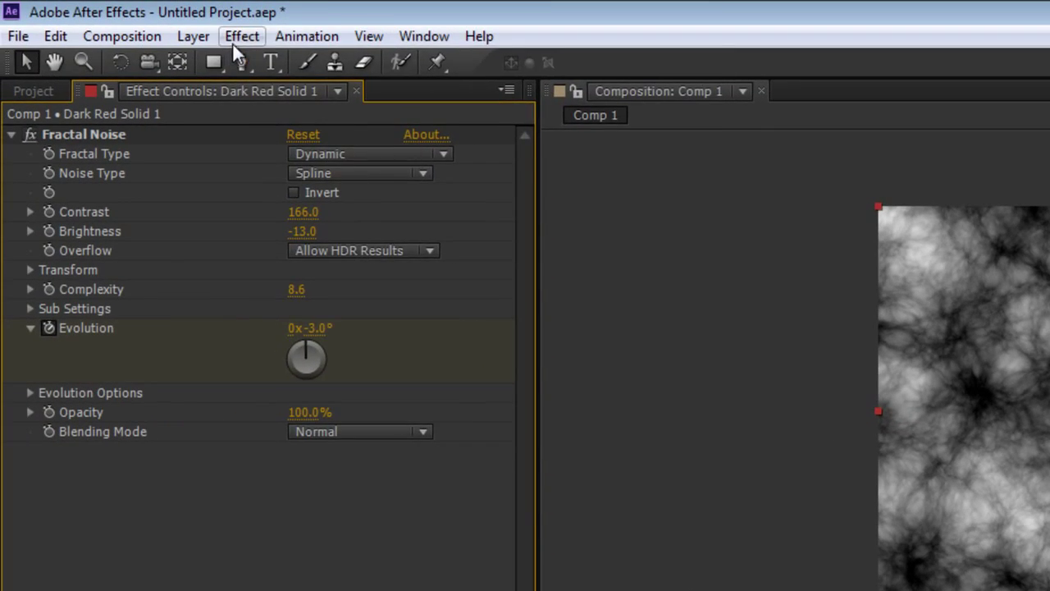
click(242, 37)
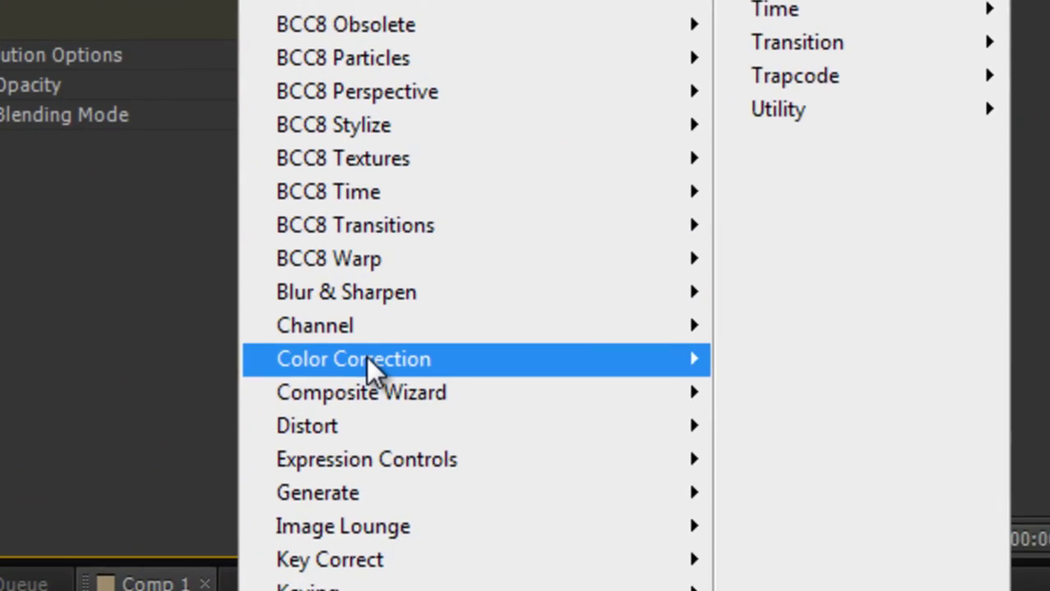
Apply Tint mapping black to red and white to near-black #0B0202, then preview later frames.
mouse_move(179, 352)
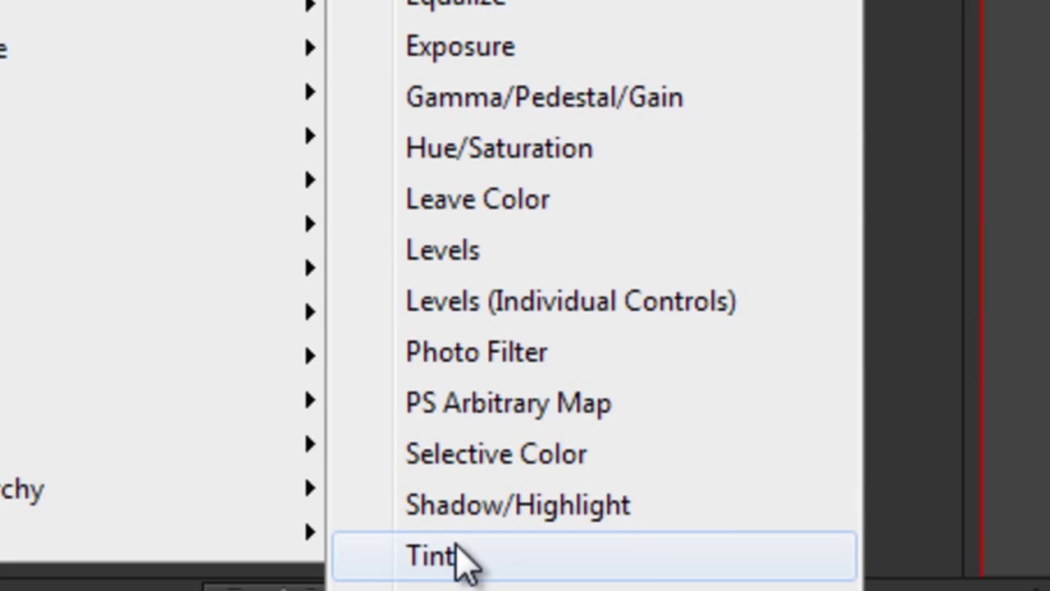
click(460, 549)
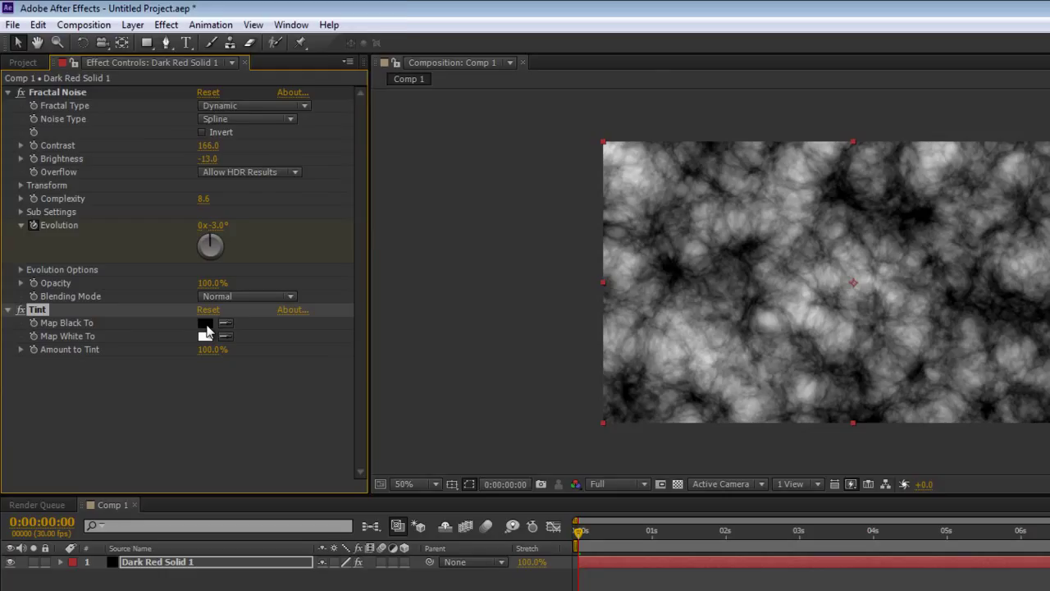
click(205, 324)
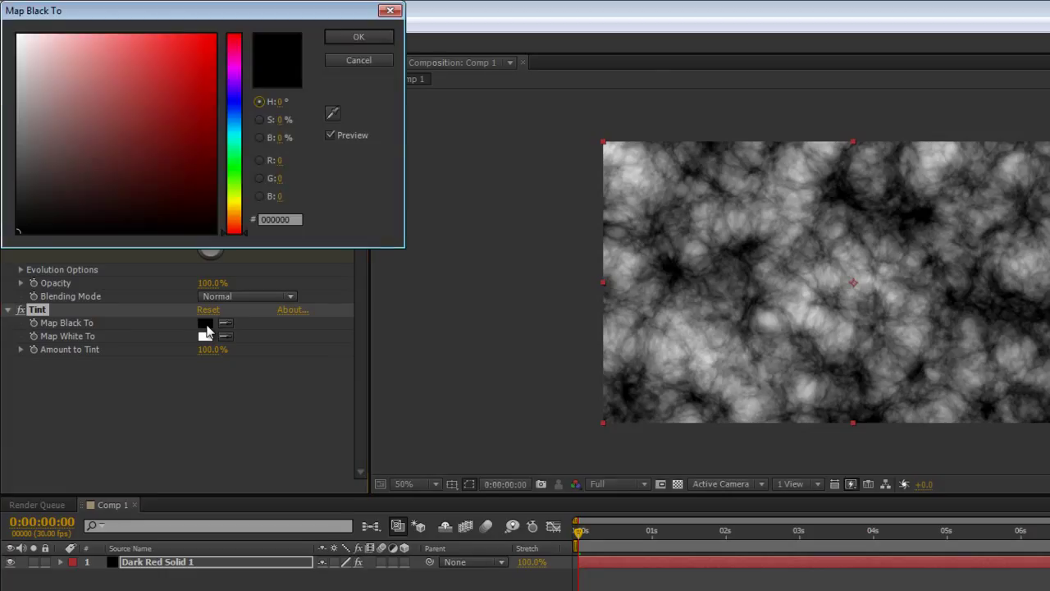
click(192, 70)
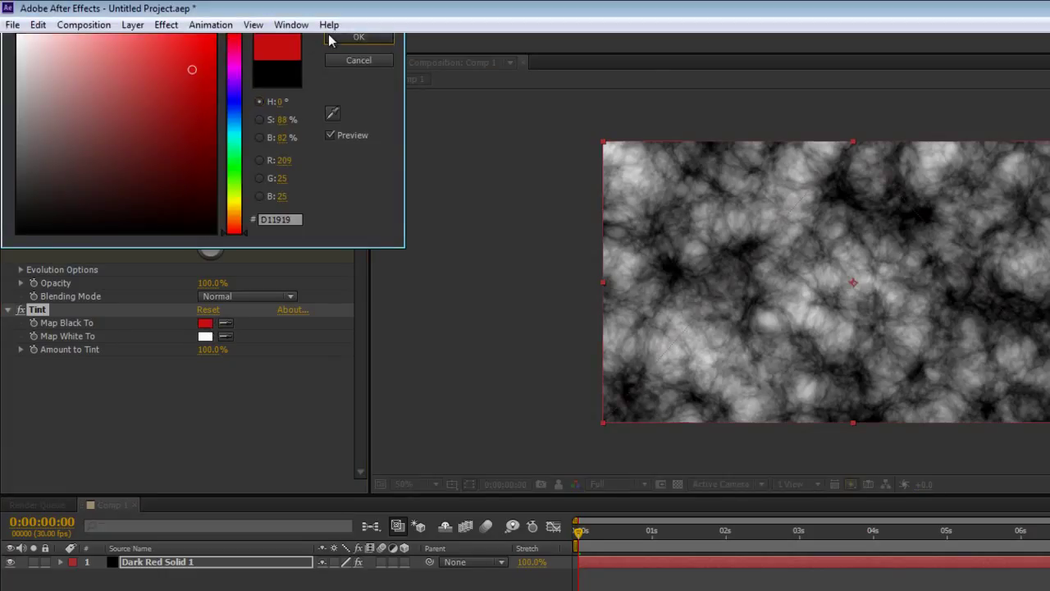
click(328, 36)
click(205, 336)
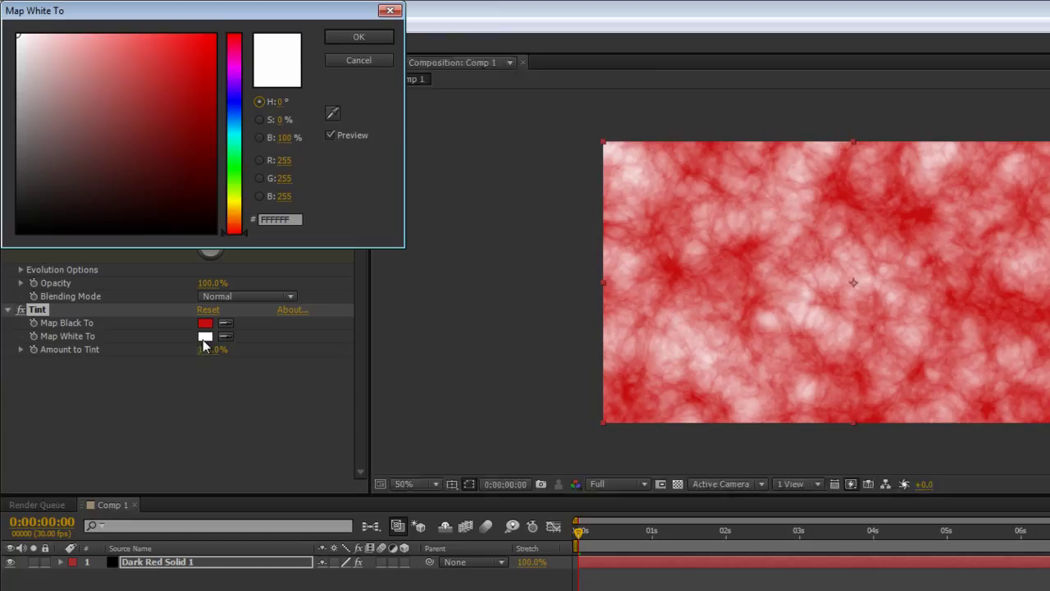
drag(176, 222, 171, 224)
click(333, 39)
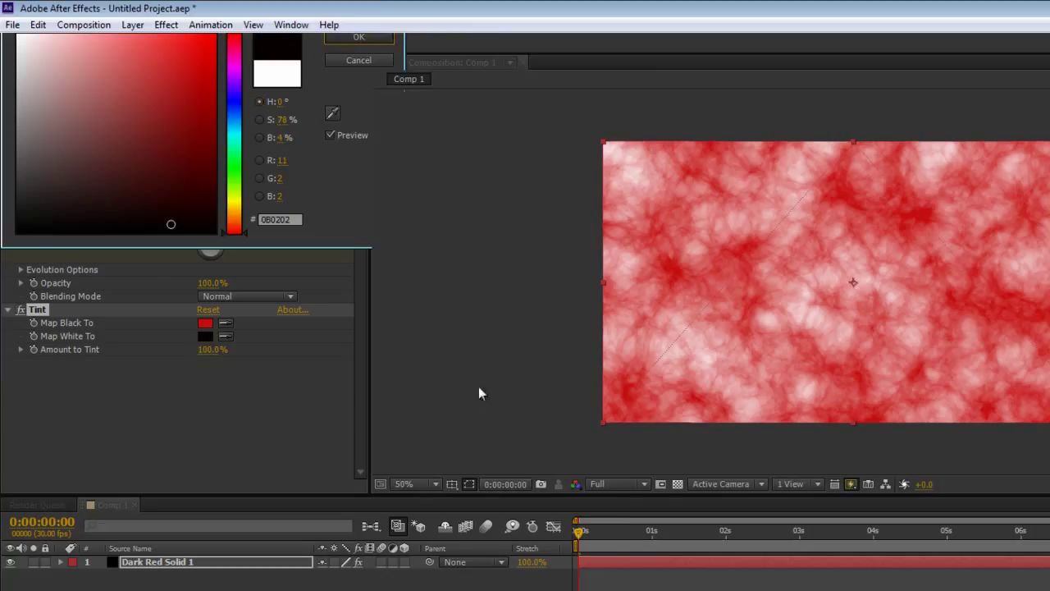
mouse_move(584, 541)
mouse_down()
mouse_move(724, 538)
mouse_move(909, 556)
mouse_move(584, 554)
mouse_up()
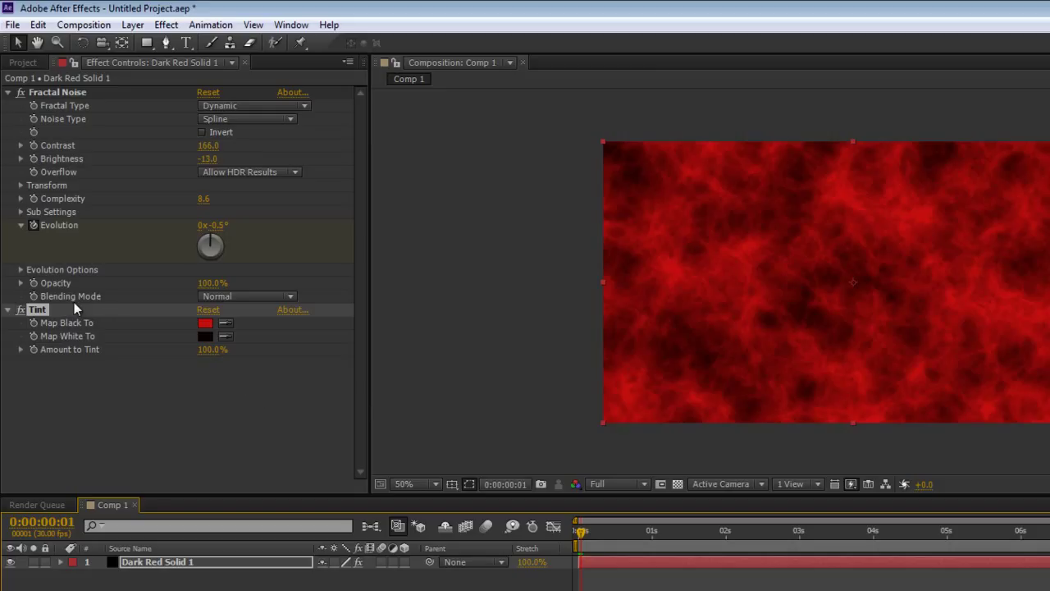
Delete Tint, try the Color Correction Tritone effect, then delete it too.
key(Delete)
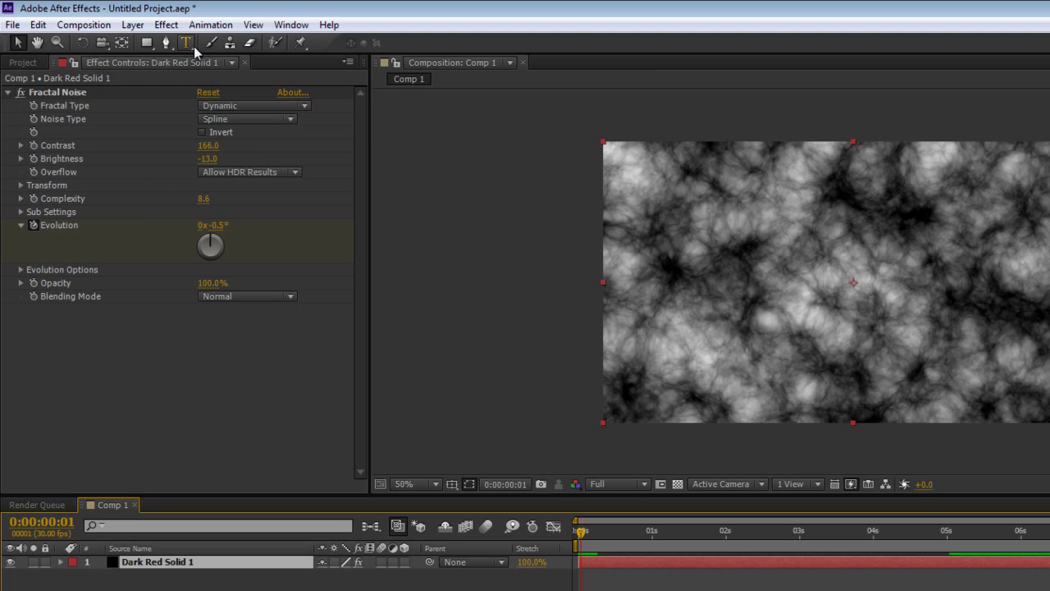
click(166, 24)
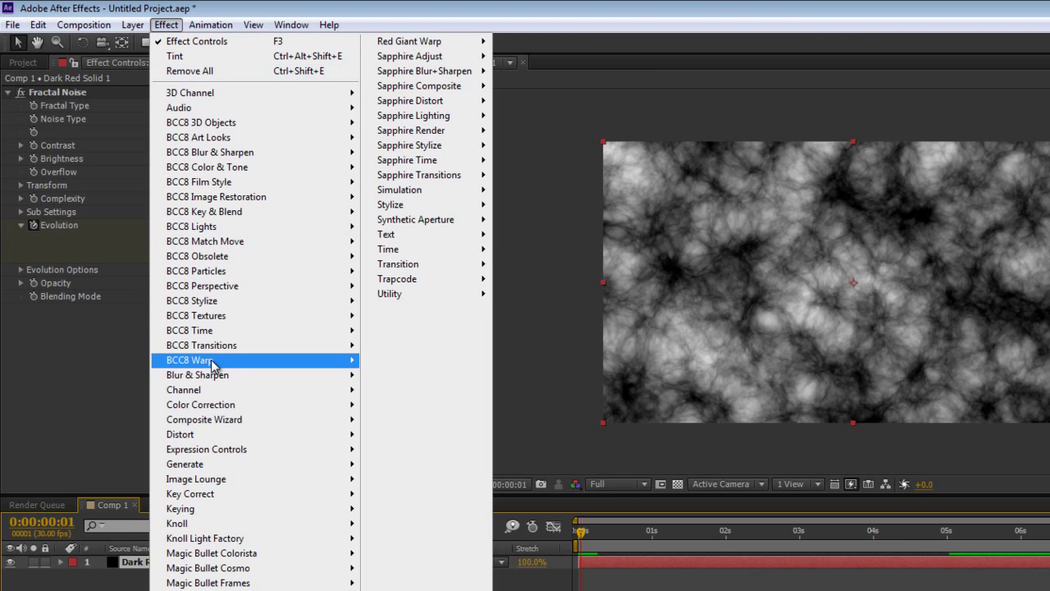
mouse_move(258, 404)
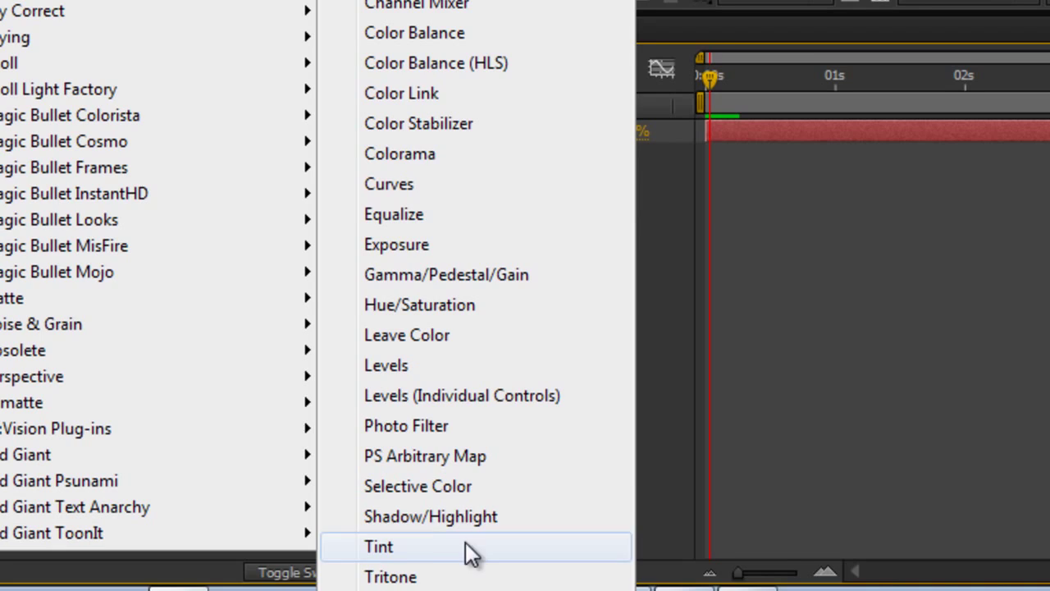
click(424, 577)
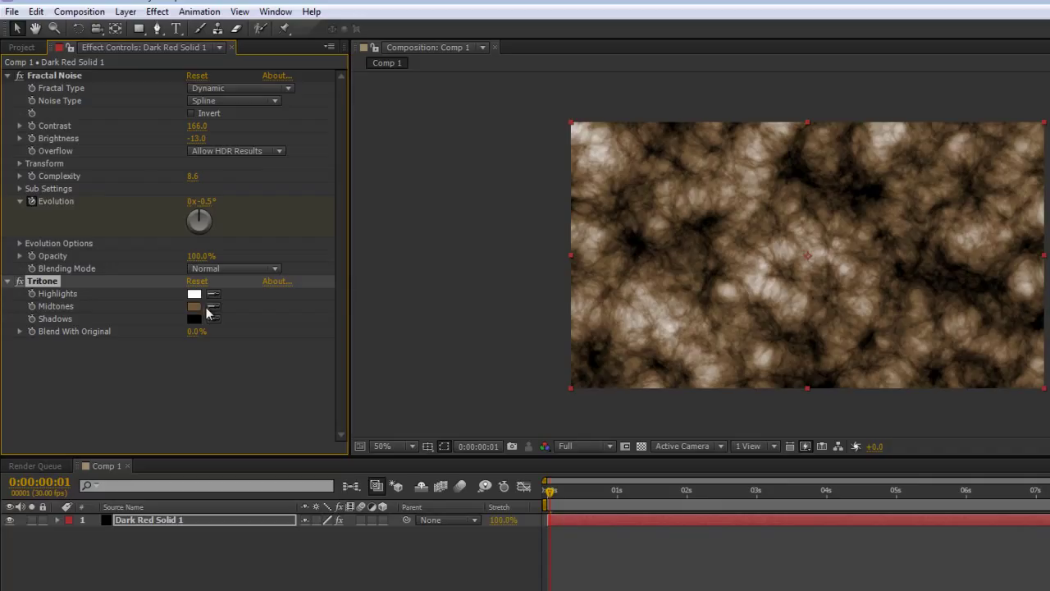
key(Delete)
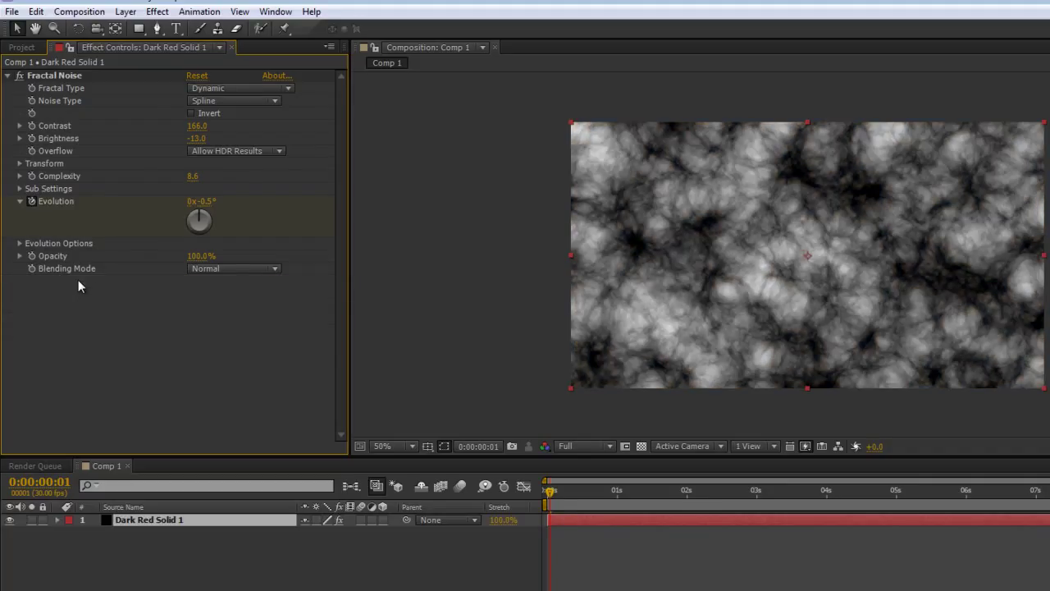
Apply Colorama and set its Output Cycle preset palette to Fire, previewing the flames.
click(157, 12)
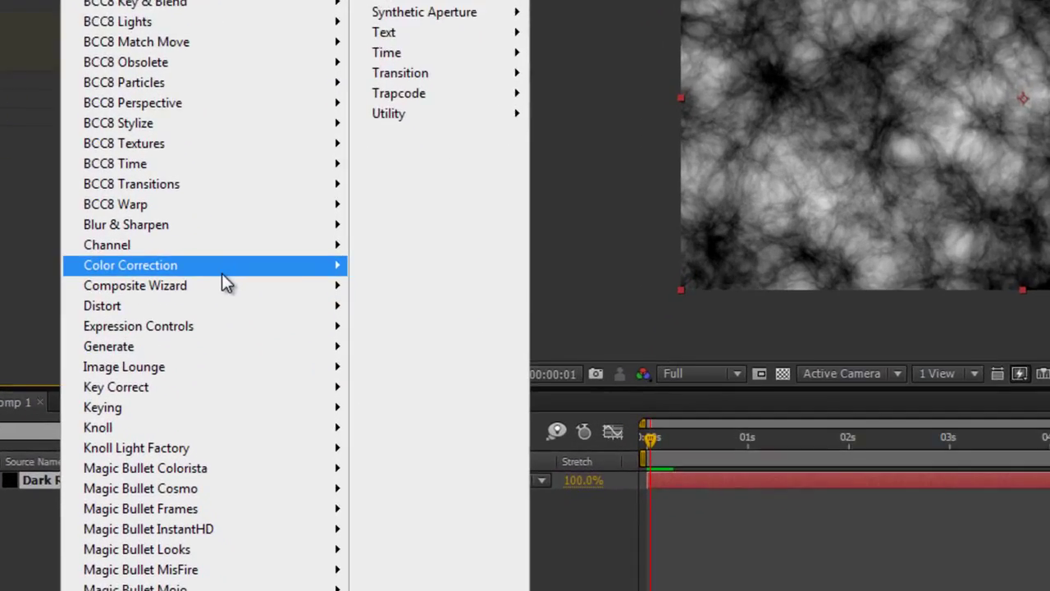
mouse_move(218, 267)
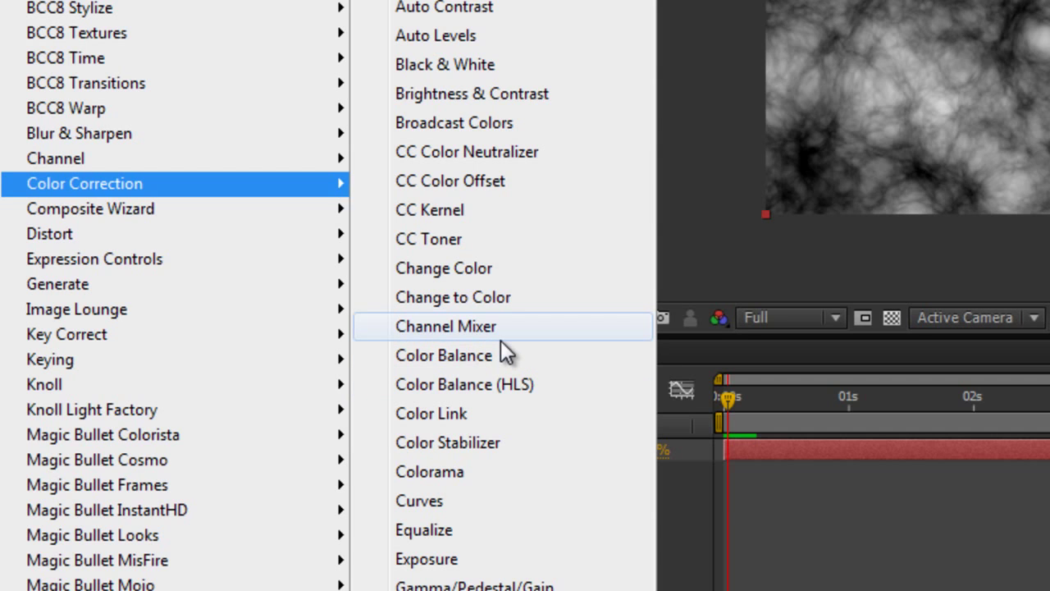
click(435, 472)
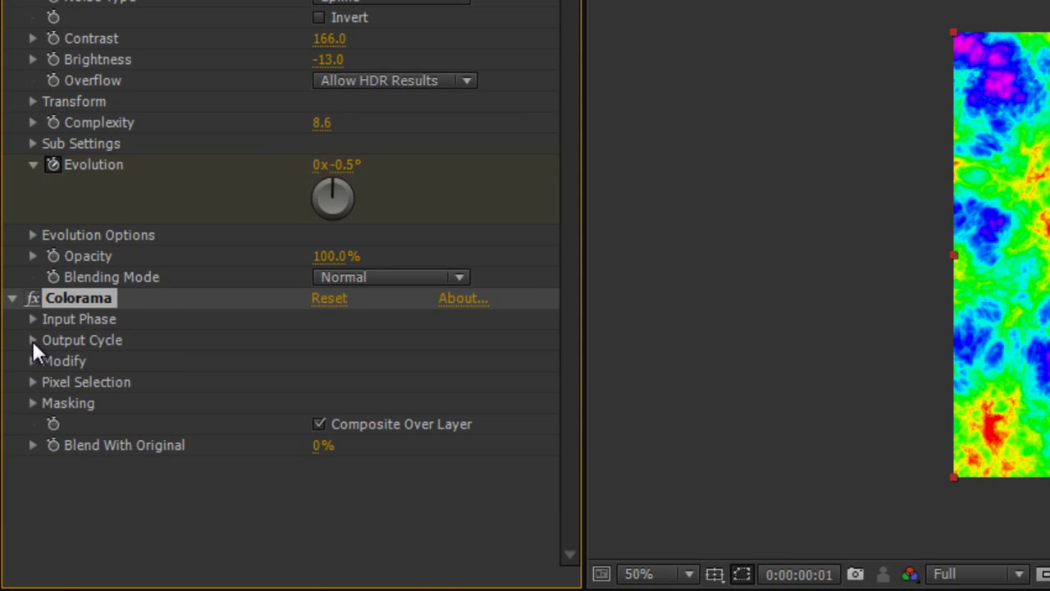
click(32, 340)
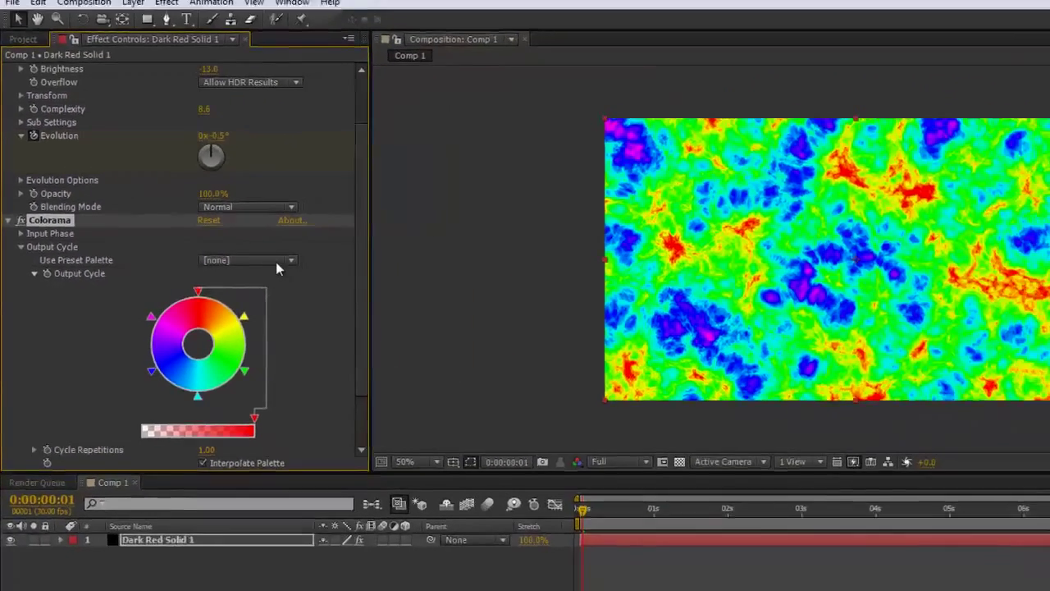
click(460, 257)
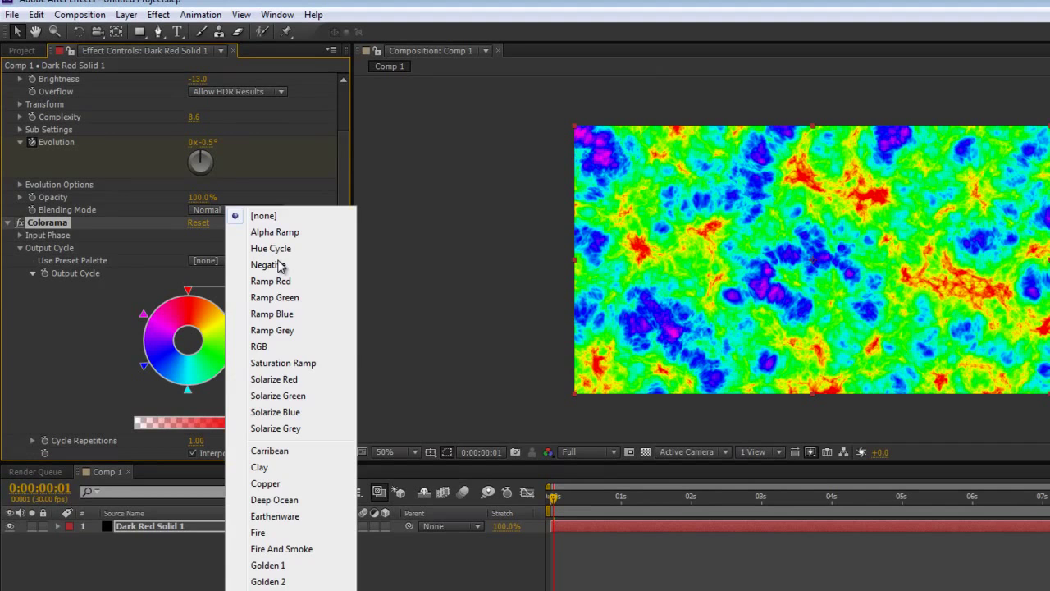
click(273, 533)
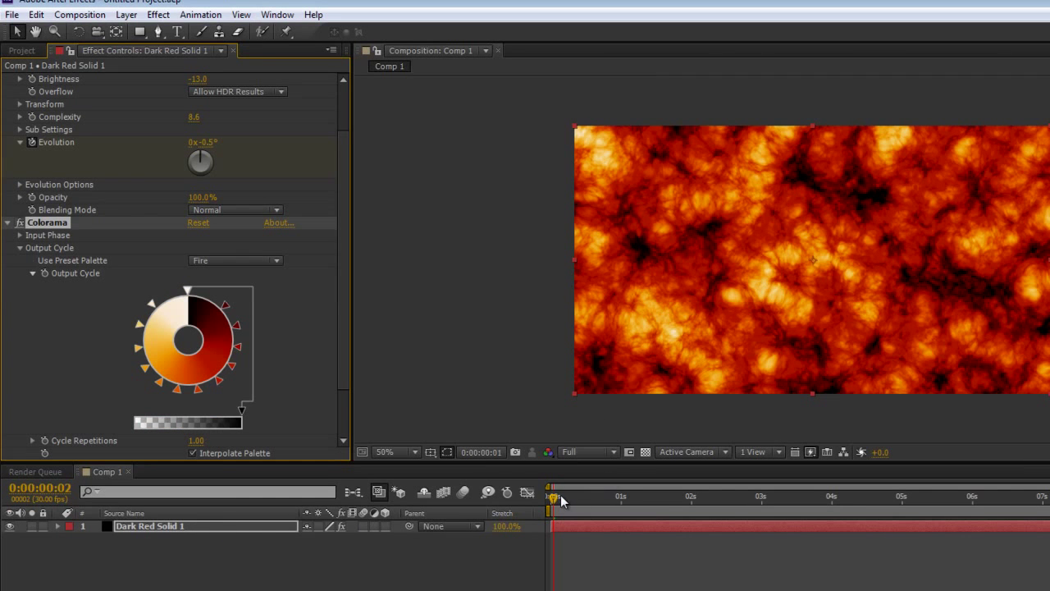
mouse_move(561, 495)
mouse_down()
mouse_move(1036, 513)
mouse_move(556, 511)
mouse_up()
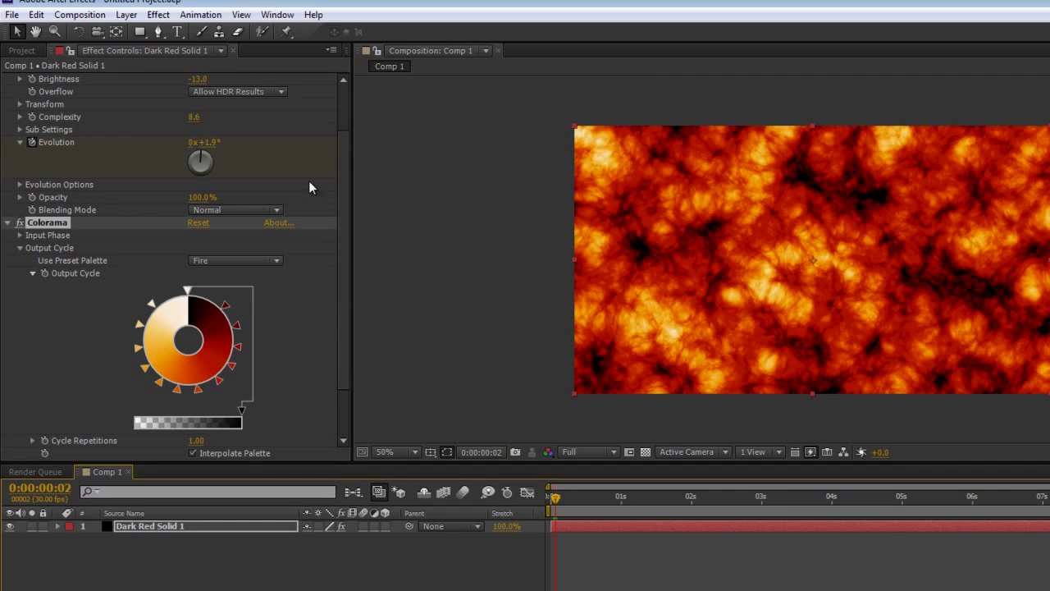
drag(343, 301, 271, 286)
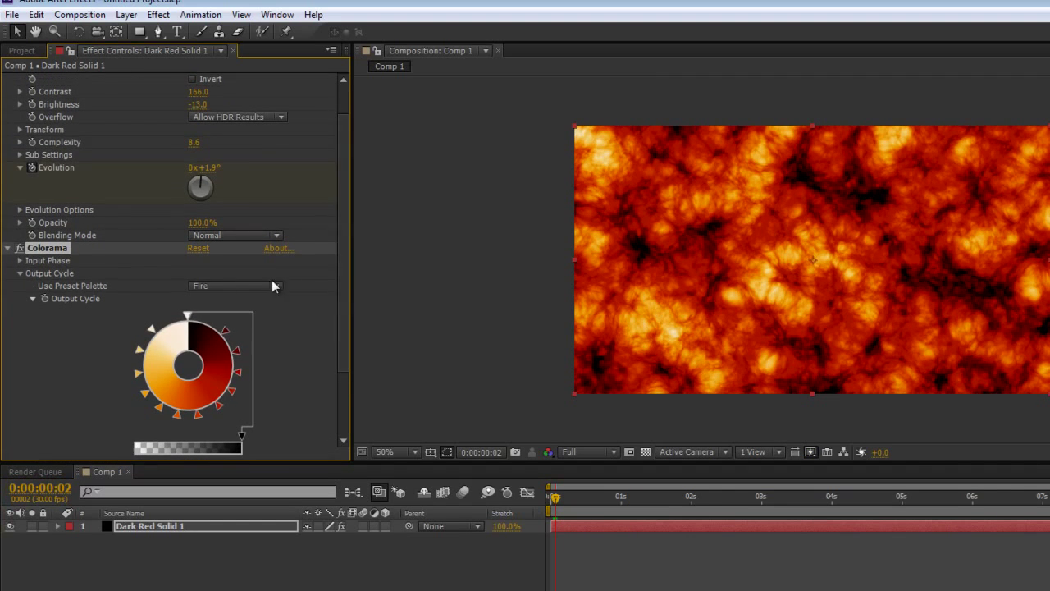
drag(343, 276, 356, 199)
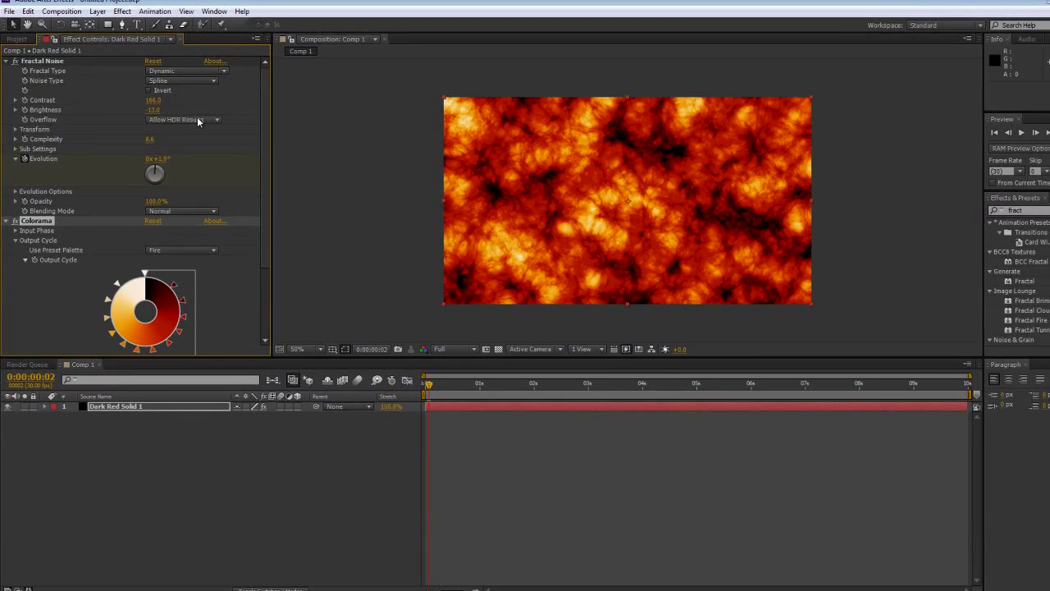
Switch Fractal Noise to the Turbulent Smooth fractal type and Linear noise type.
click(221, 72)
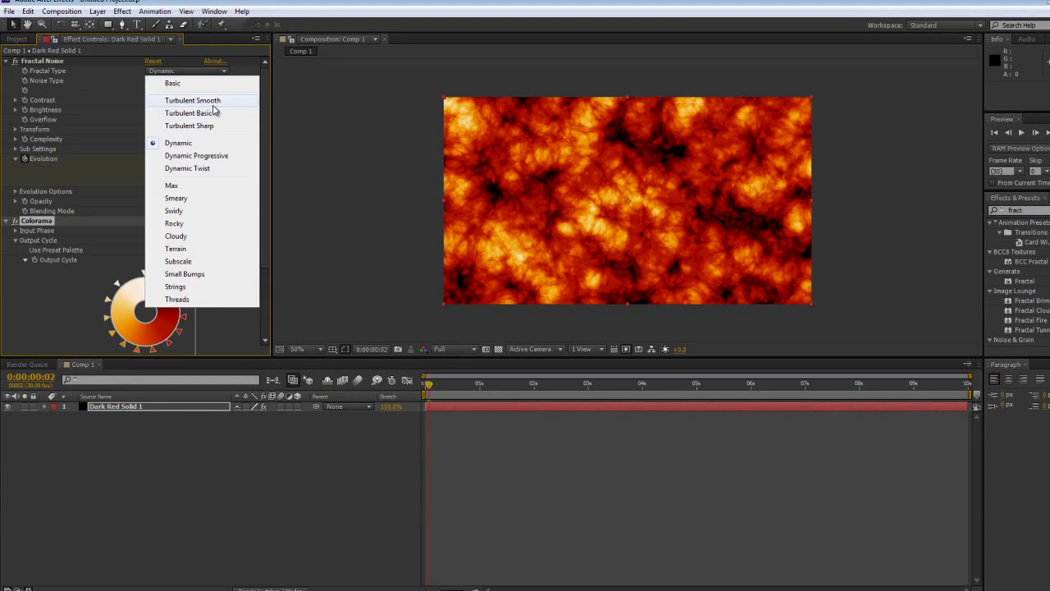
click(212, 104)
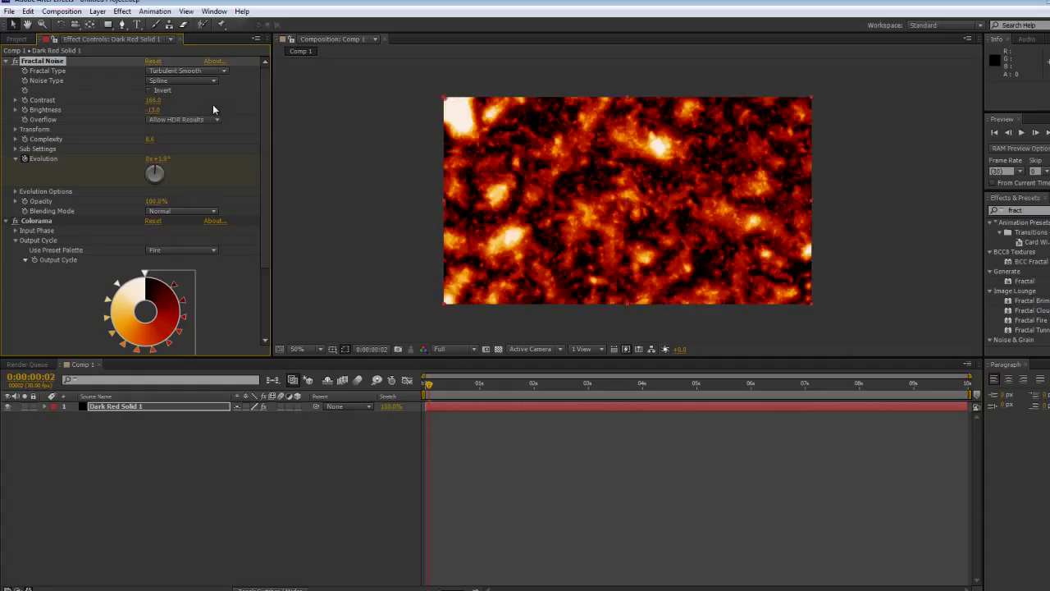
click(214, 81)
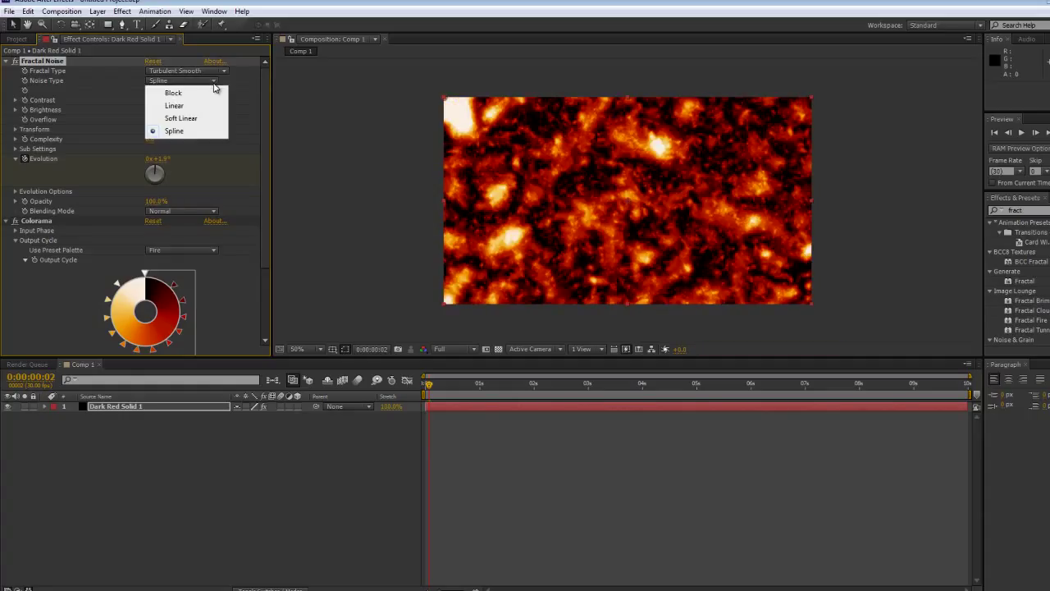
click(199, 106)
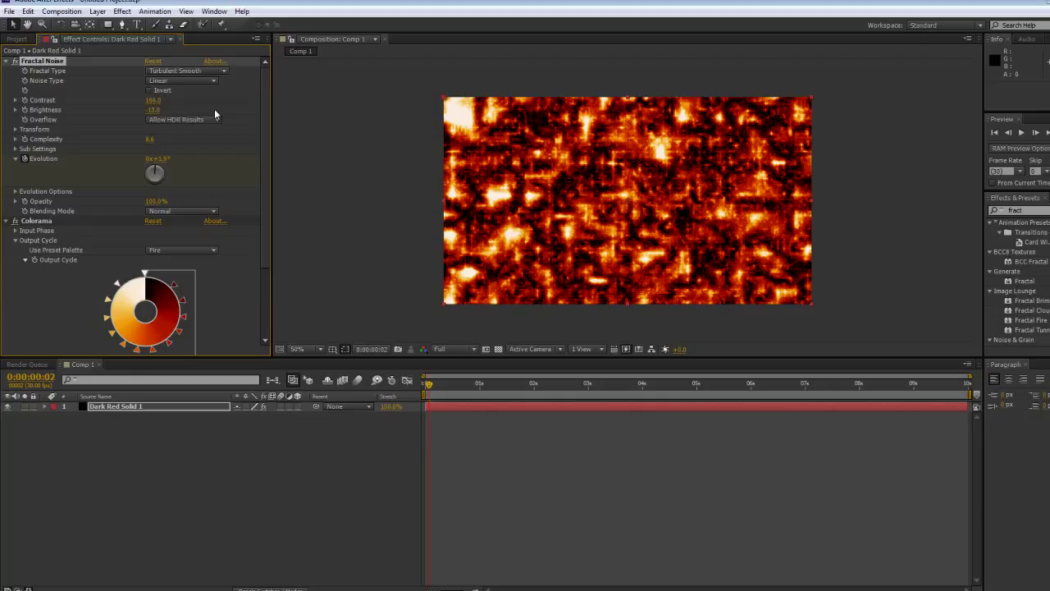